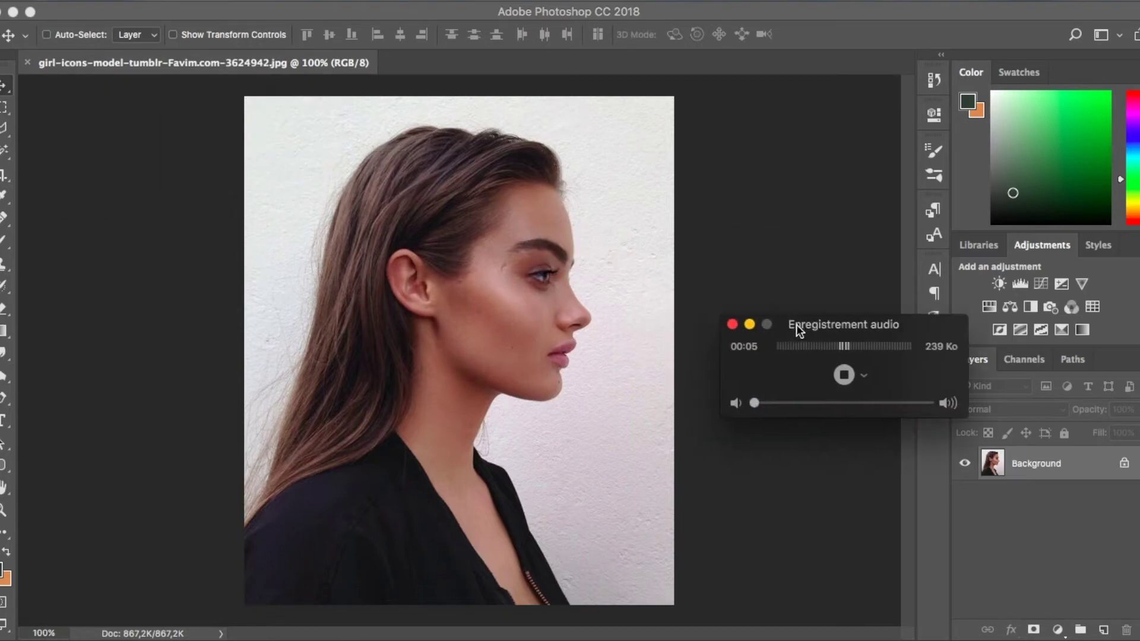
Minimize the audio recorder and unlock the Background layer so it becomes a regular layer.
left_click(749, 324)
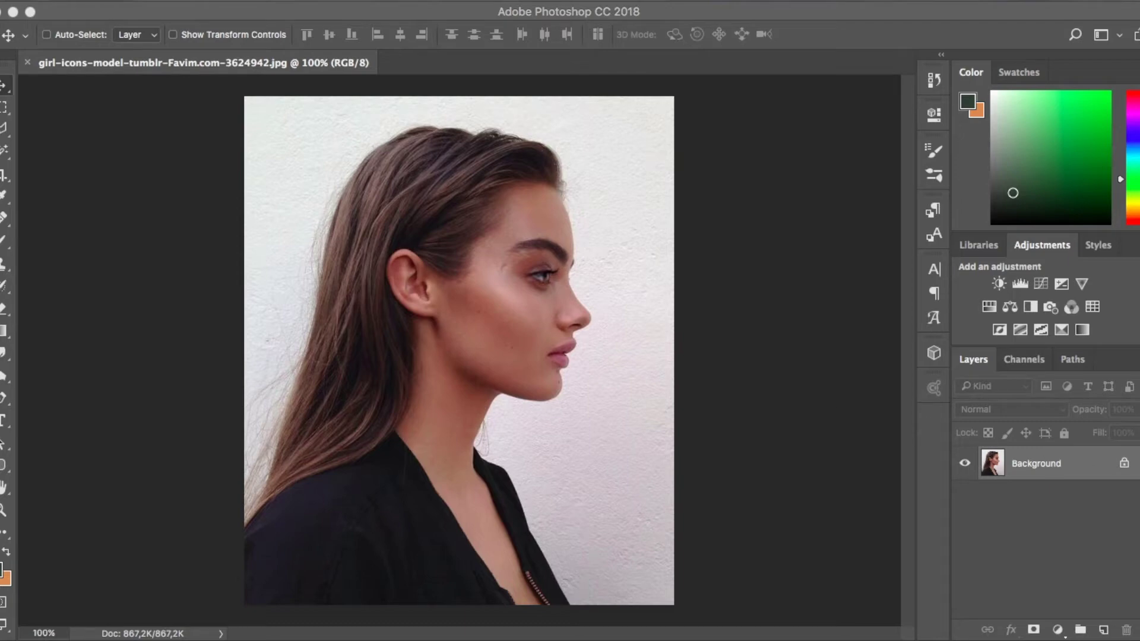
left_click(1124, 464)
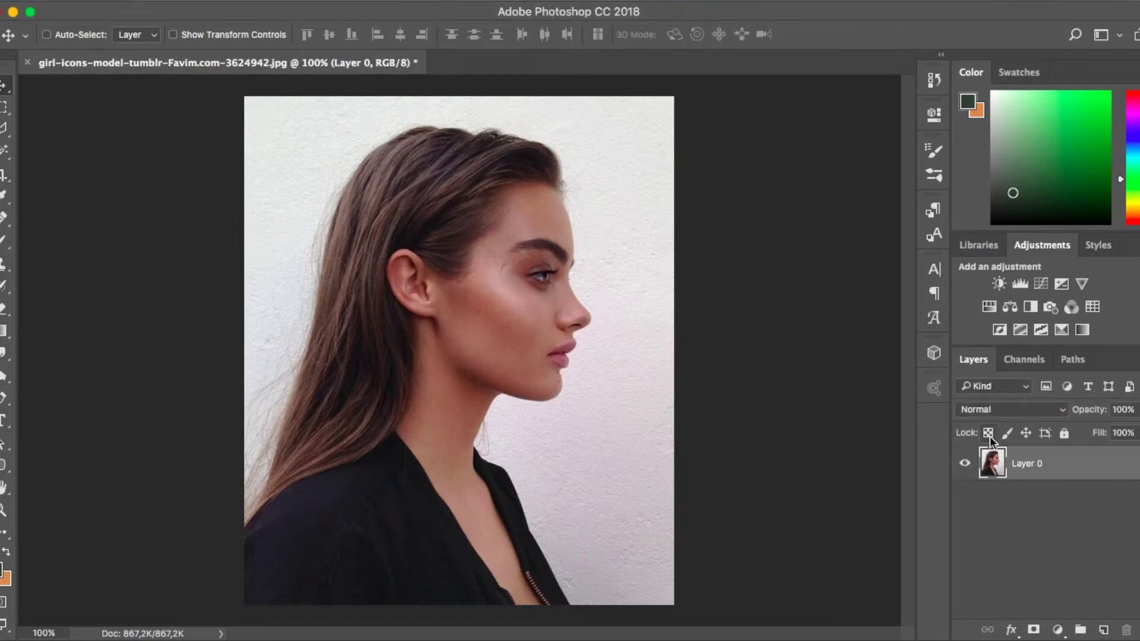
Choose the Eraser tool and set its brush hardness to 90%.
key("b")
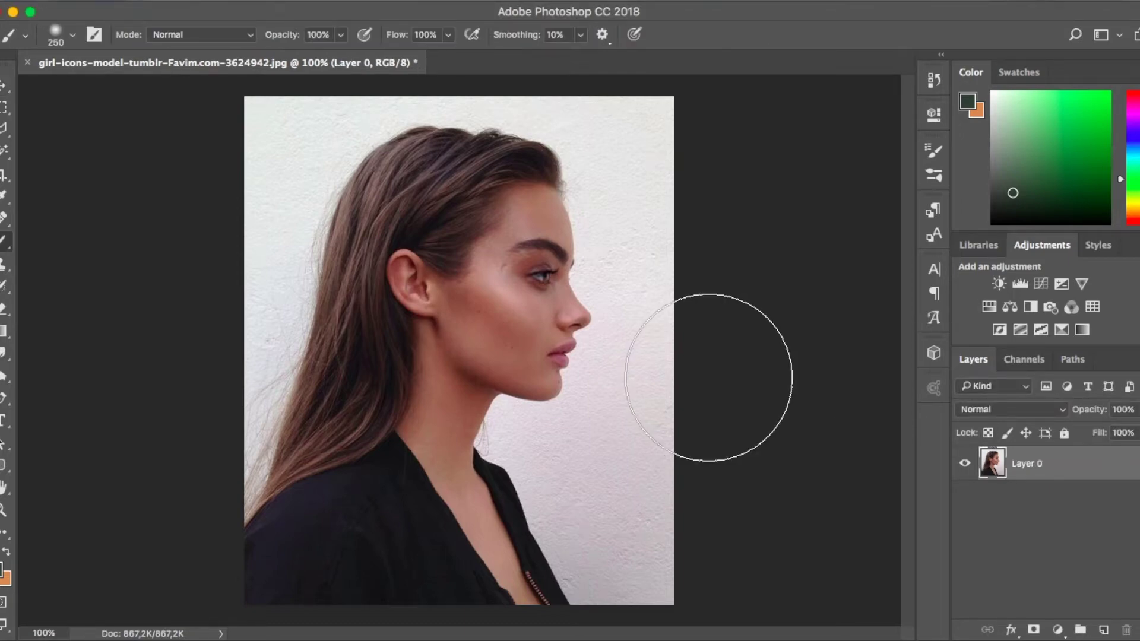
key("e")
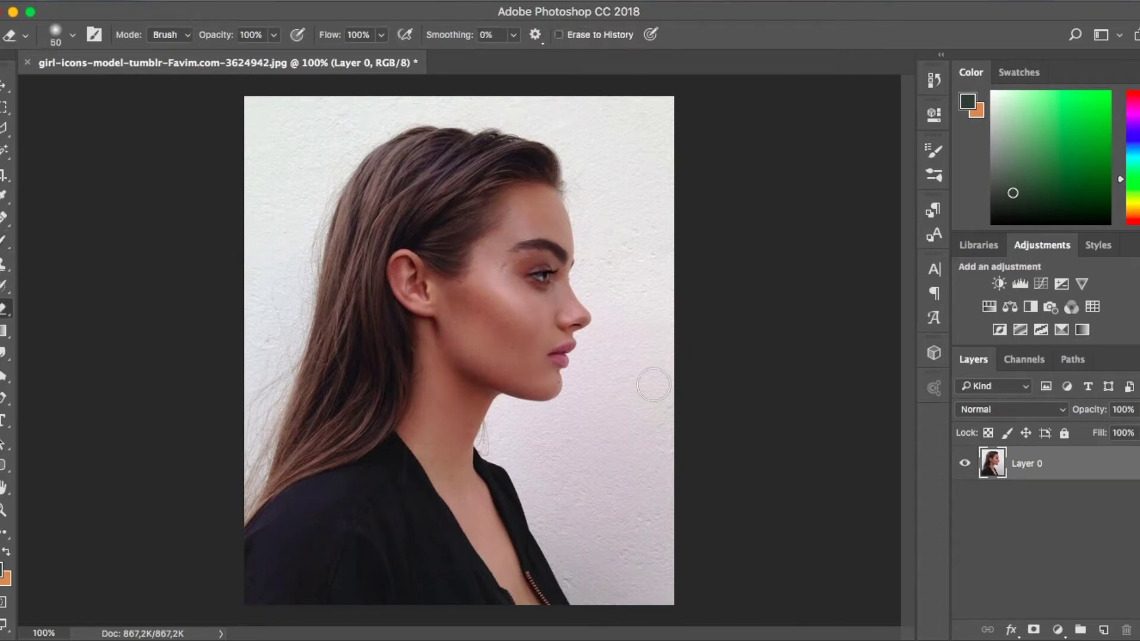
right_click(431, 305)
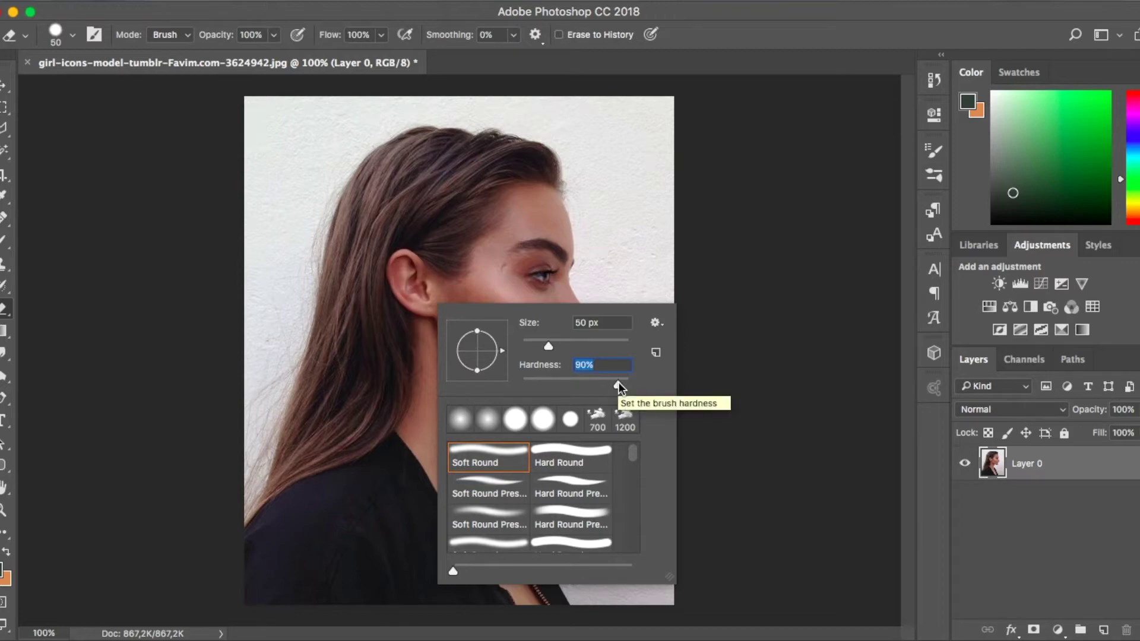
left_click(830, 361)
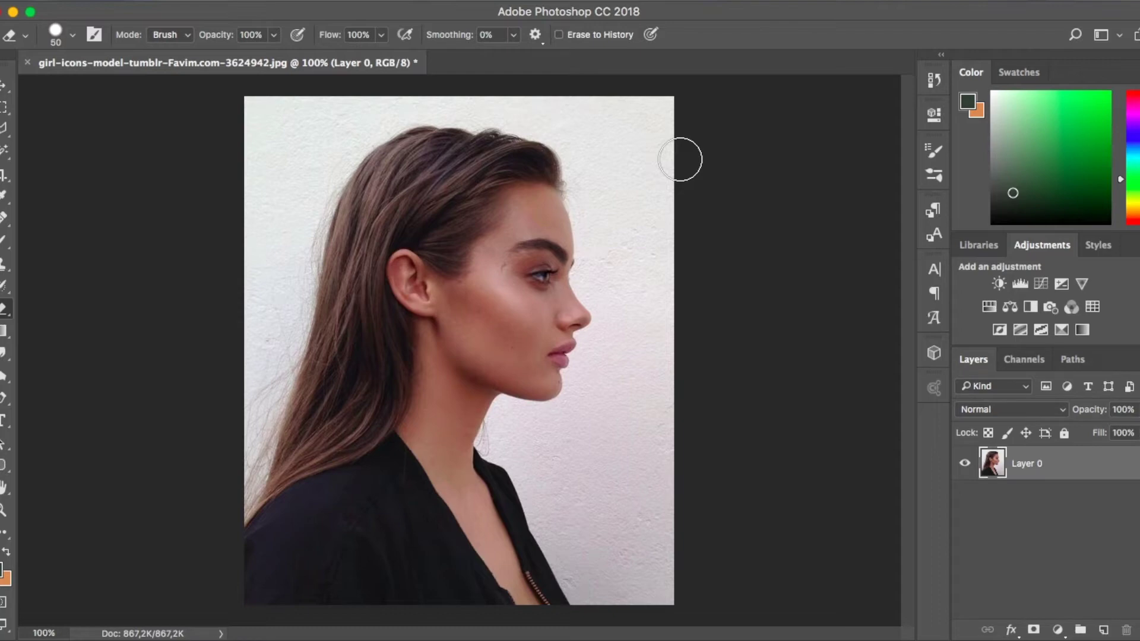
Roughly erase the wall around the woman with the Eraser, leaving a narrow margin along her outline.
mouse_move(646, 125)
left_mouse_down()
mouse_move(746, 618)
mouse_move(636, 53)
mouse_move(615, 131)
mouse_move(674, 326)
mouse_move(628, 139)
left_mouse_up()
mouse_move(617, 215)
left_mouse_down()
mouse_move(639, 318)
mouse_move(644, 475)
left_mouse_up()
mouse_move(643, 303)
left_mouse_down()
mouse_move(593, 440)
mouse_move(549, 451)
mouse_move(509, 433)
mouse_move(708, 623)
mouse_move(623, 468)
mouse_move(627, 451)
mouse_move(597, 476)
mouse_move(697, 427)
left_mouse_up()
mouse_move(536, 455)
left_mouse_down()
mouse_move(567, 519)
mouse_move(678, 633)
left_mouse_up()
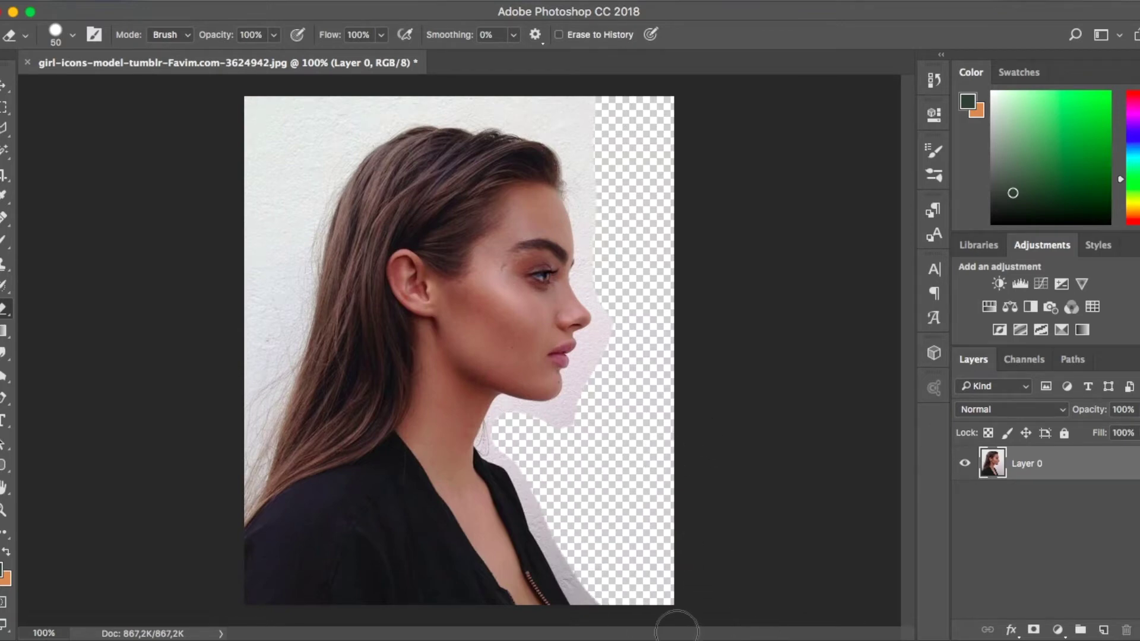
mouse_move(580, 463)
left_mouse_down()
mouse_move(623, 336)
mouse_move(601, 170)
mouse_move(517, 84)
mouse_move(576, 115)
mouse_move(446, 89)
mouse_move(374, 97)
mouse_move(315, 150)
mouse_move(242, 425)
mouse_move(226, 408)
mouse_move(244, 247)
left_mouse_up()
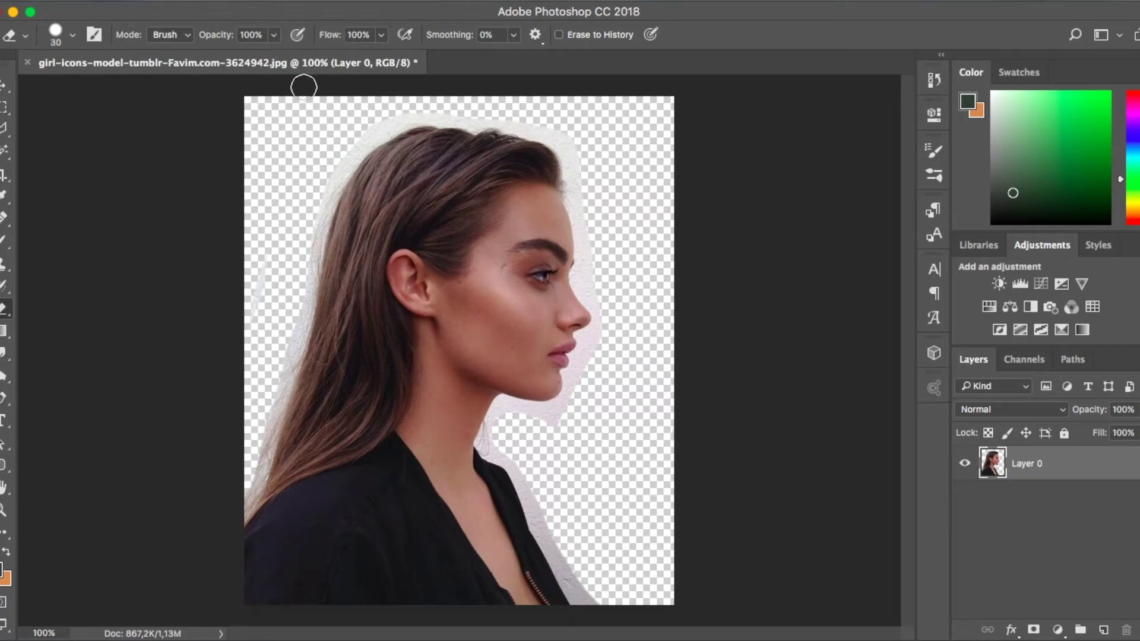
Erase the remaining wall along the collar, neck and underside of the chin with a 20 px eraser.
key("super+plus")
key("super+plus")
scroll(369, 336, "down", 10)
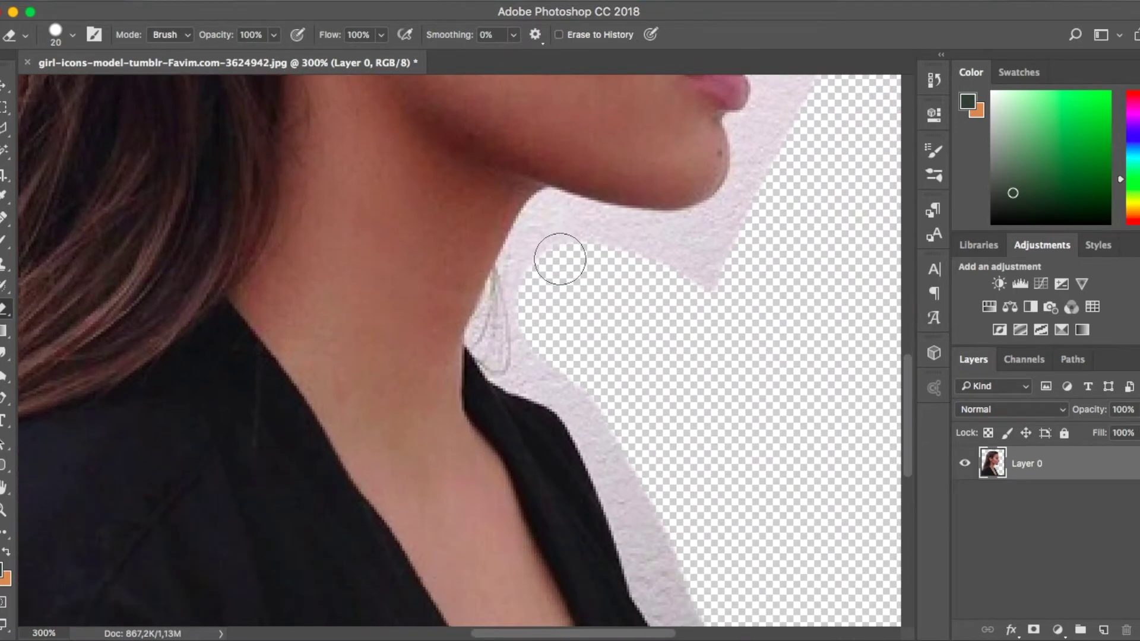
mouse_move(560, 259)
left_mouse_down()
mouse_move(551, 216)
mouse_move(496, 342)
left_mouse_up()
scroll(526, 216, "down", 5)
Erase the wall remnants along the lips, nose and face profile with an 8 px eraser.
scroll(707, 127, "up", 10)
key("super+plus")
key("super+plus")
key("super+plus")
key("bracketleft")
key("bracketleft")
key("bracketleft")
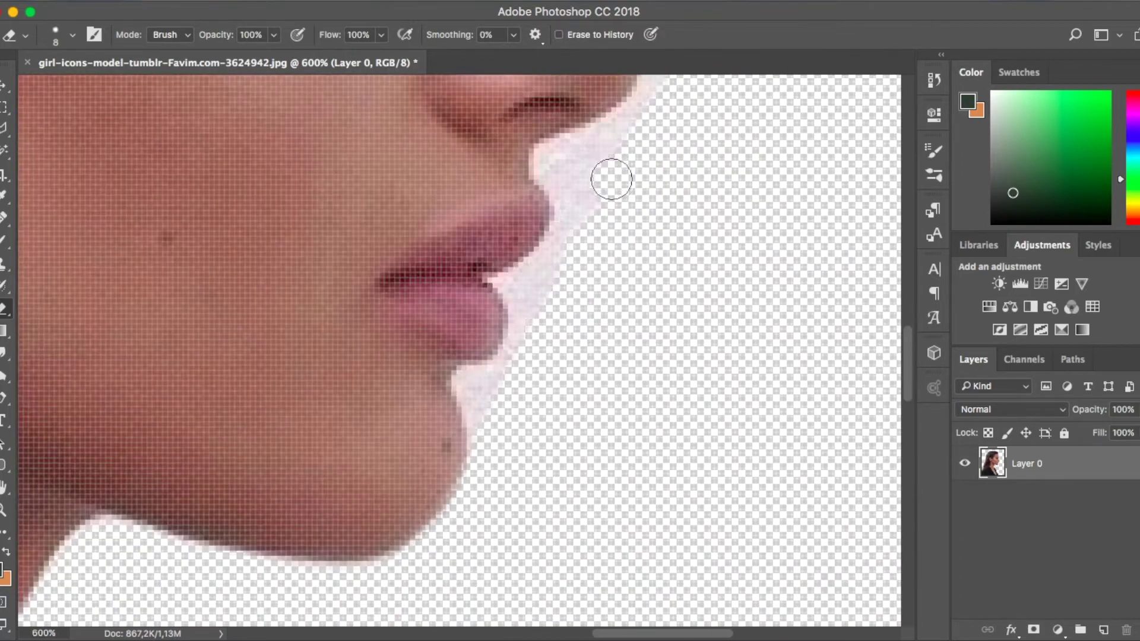
scroll(611, 176, "up", 4)
scroll(500, 408, "up", 15)
Enlarge the eraser to 30 px, clean the wall off the hair's outline, and return to the Move tool.
key("bracketright")
key("bracketright")
key("bracketright")
key("bracketright")
key("bracketright")
key("bracketright")
scroll(323, 275, "left", 10)
scroll(323, 275, "down", 5)
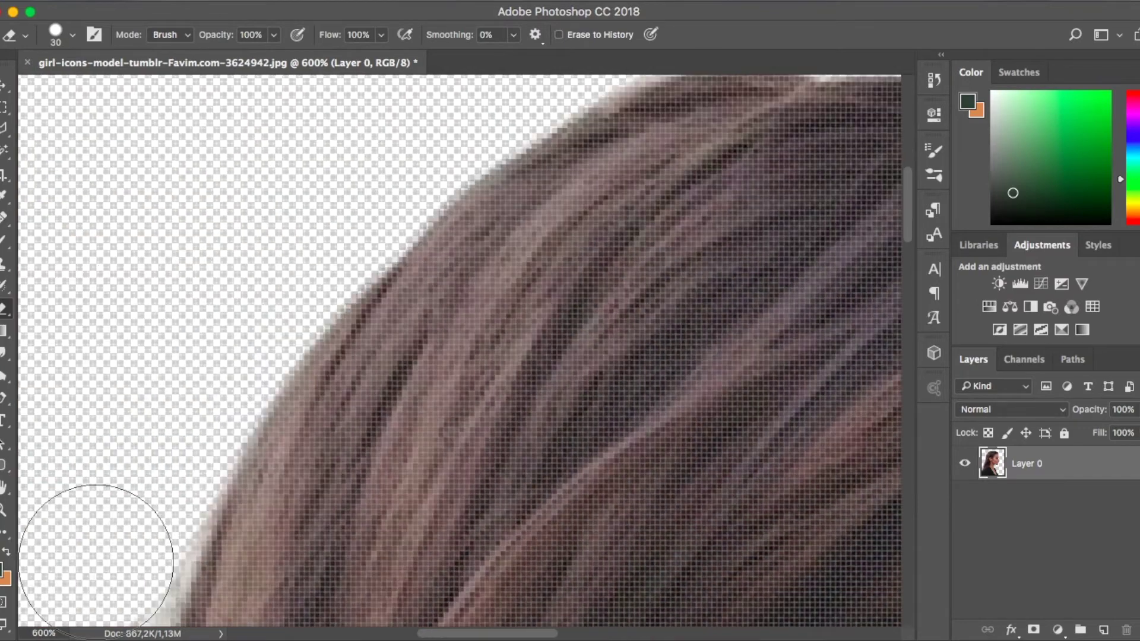
key("super+0")
key("v")
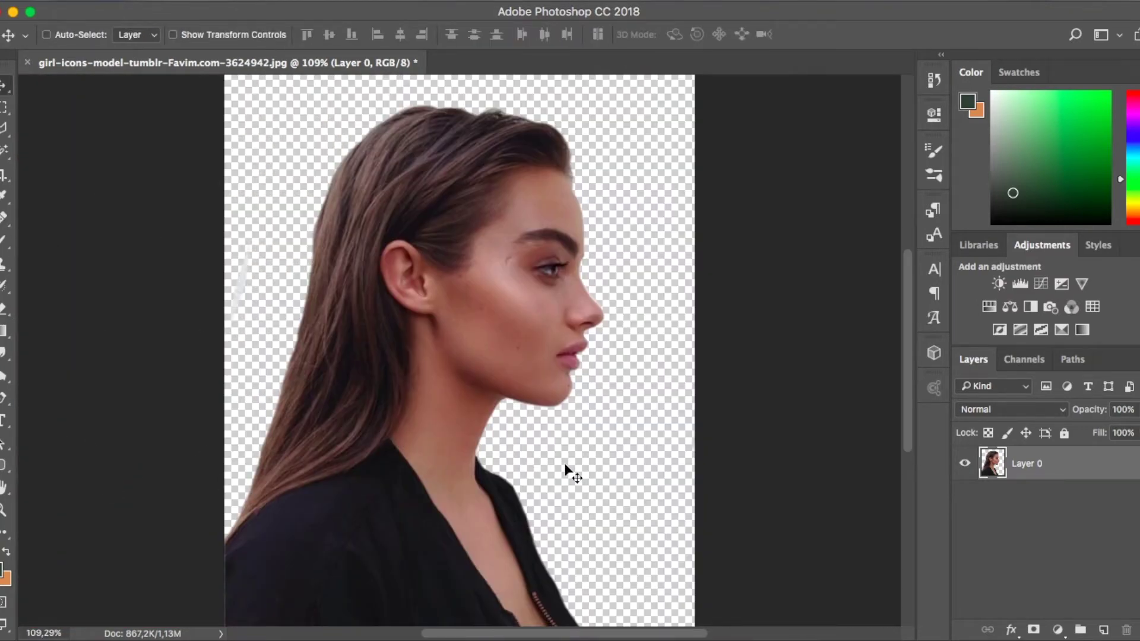
Revert the image to the Make Layer history state, undoing all eraser strokes.
left_click(940, 74)
scroll(892, 131, "up", 10)
scroll(892, 130, "up", 5)
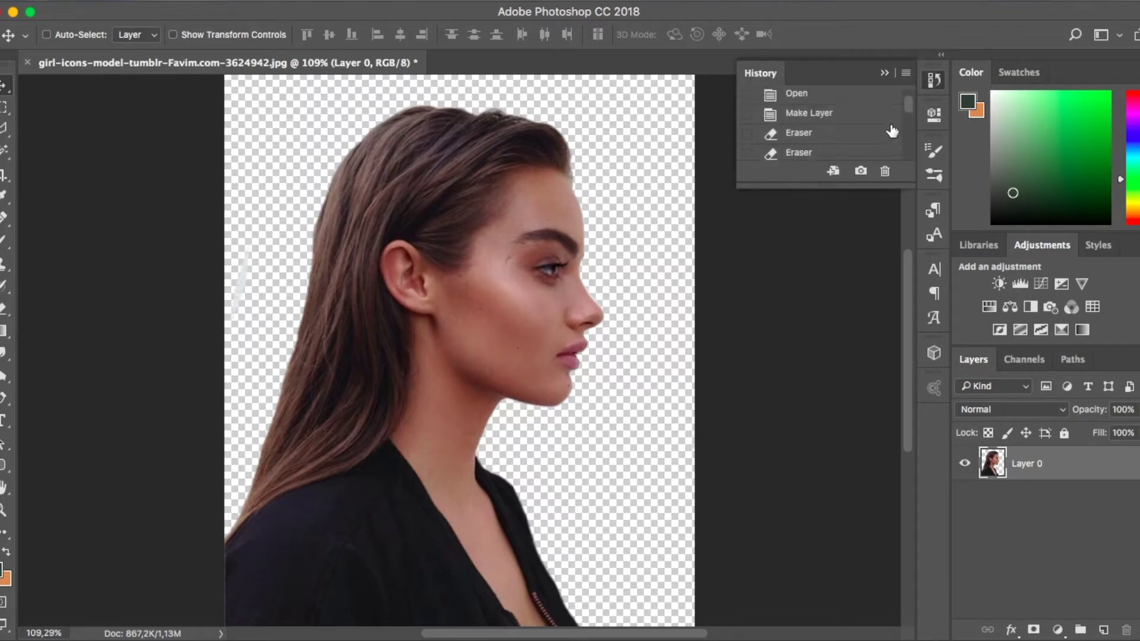
left_click(887, 128)
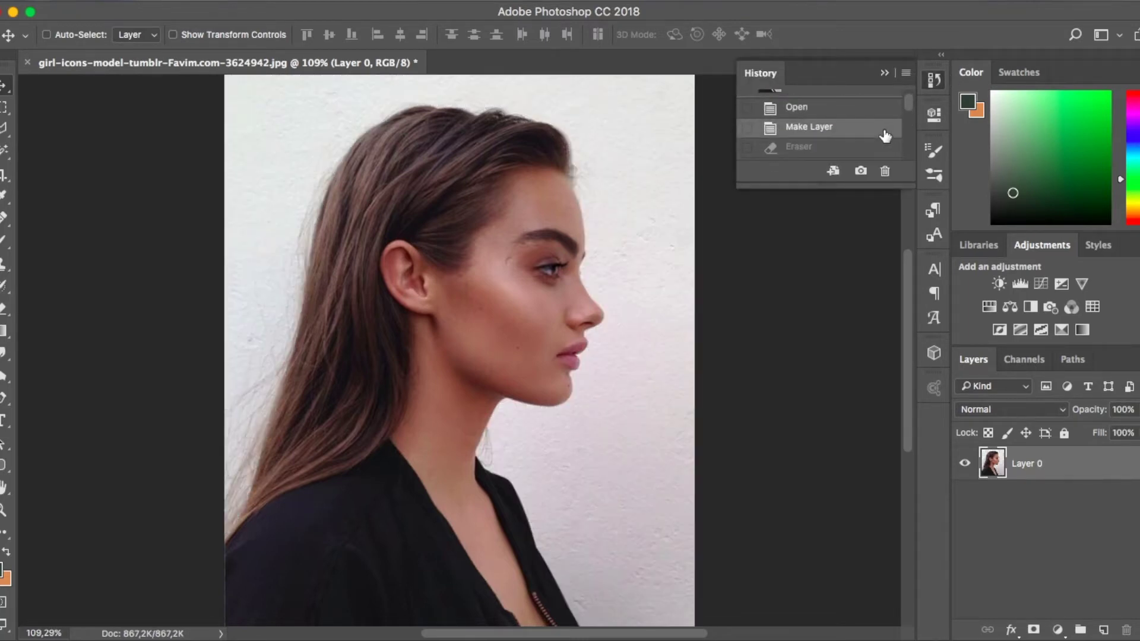
left_click(929, 84)
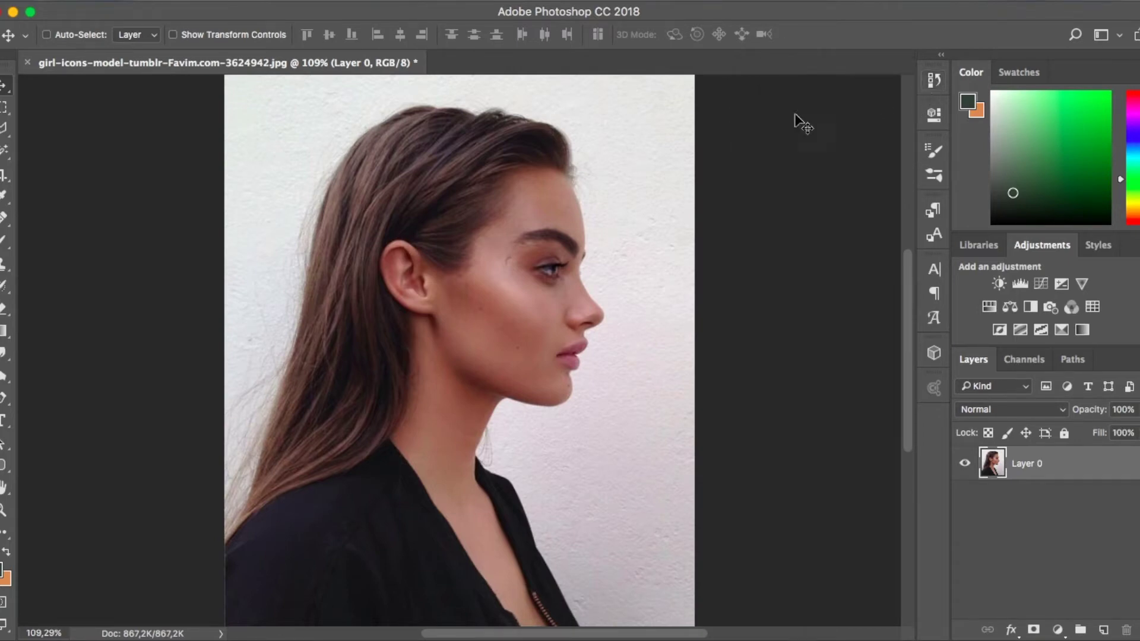
Select the wall with the Magic Wand at tolerance 30 and add the leftover patches beside the jacket.
key("w")
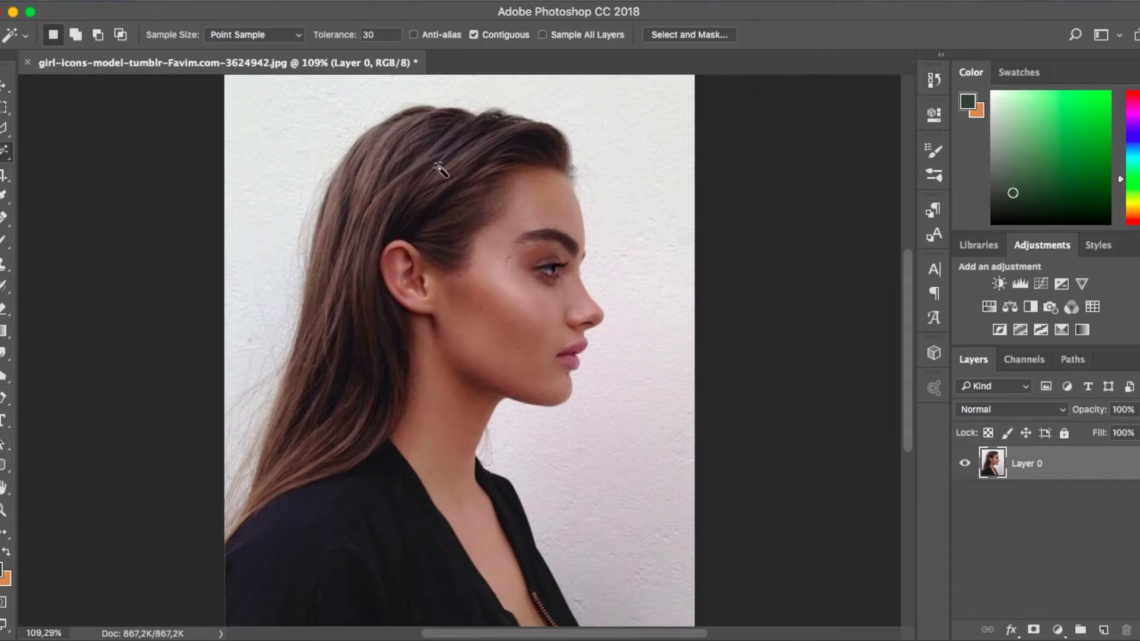
left_click(280, 95)
left_click(588, 542, "shift")
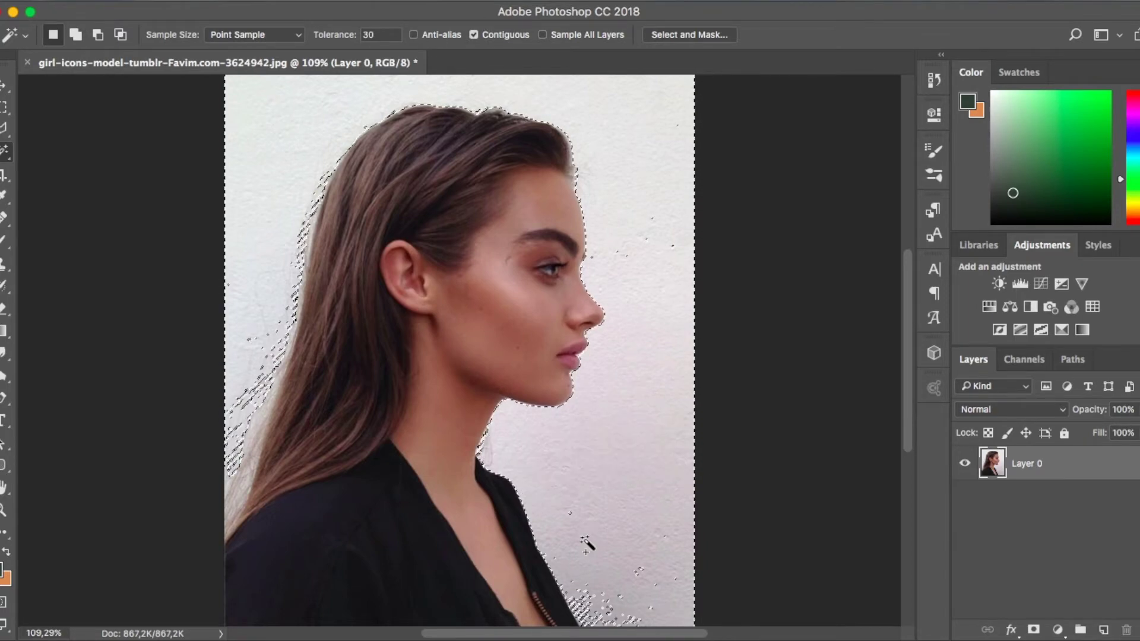
left_click(625, 604, "shift")
left_click(594, 601, "shift")
left_click(581, 597, "shift")
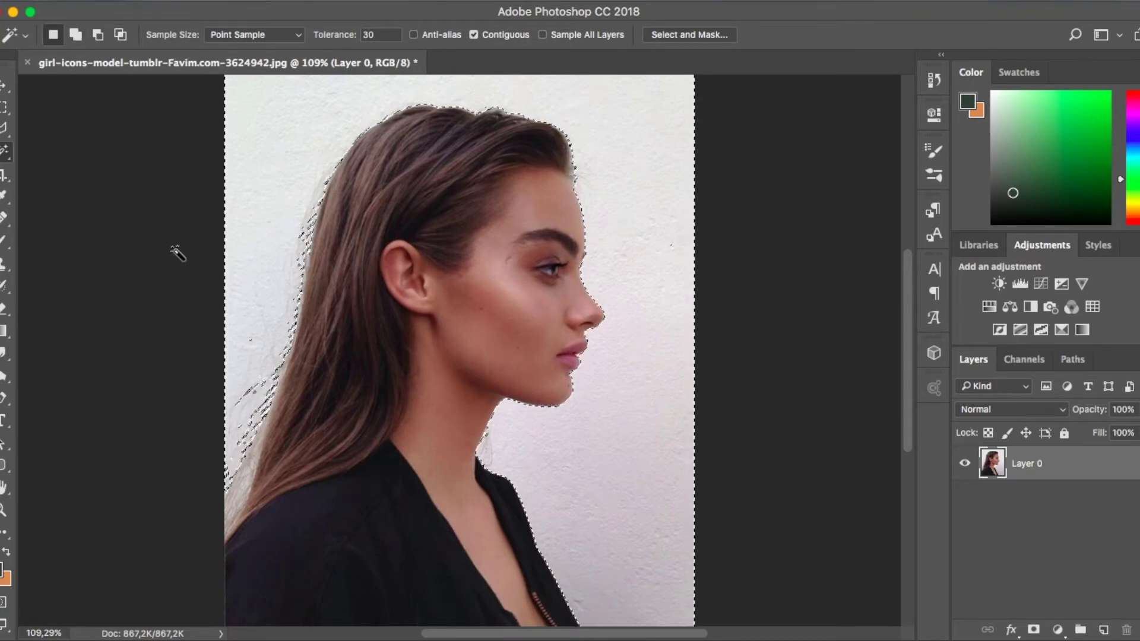
Keep the Magic Wand tool and add a wall spot in front of the face to the selection.
left_click(6, 156)
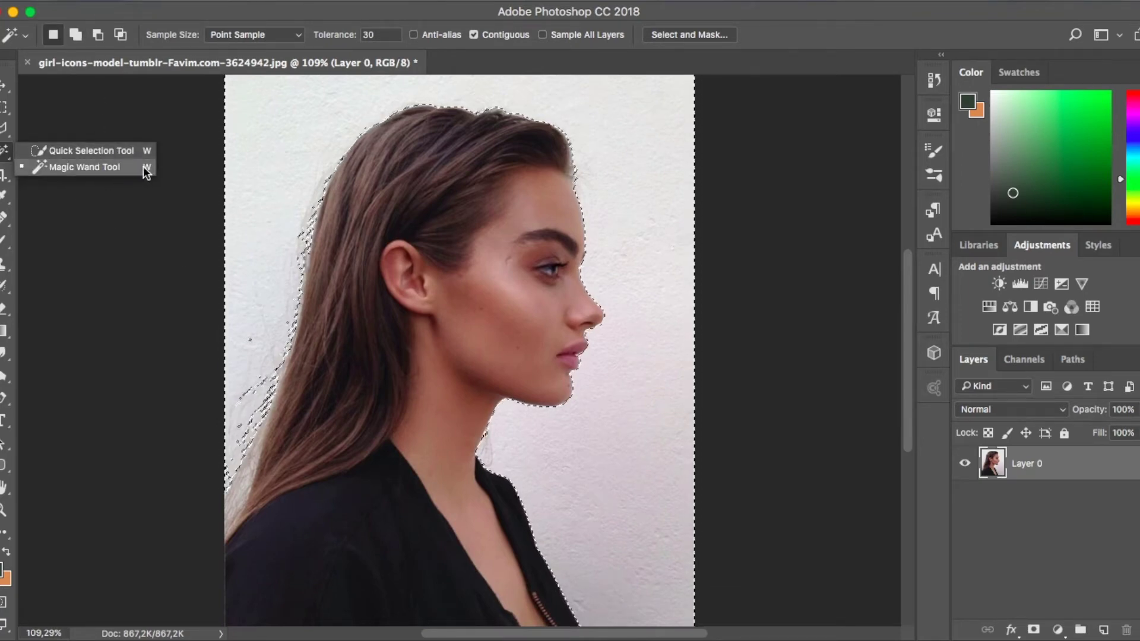
left_click(734, 105)
key("shift")
left_click(674, 244, "shift")
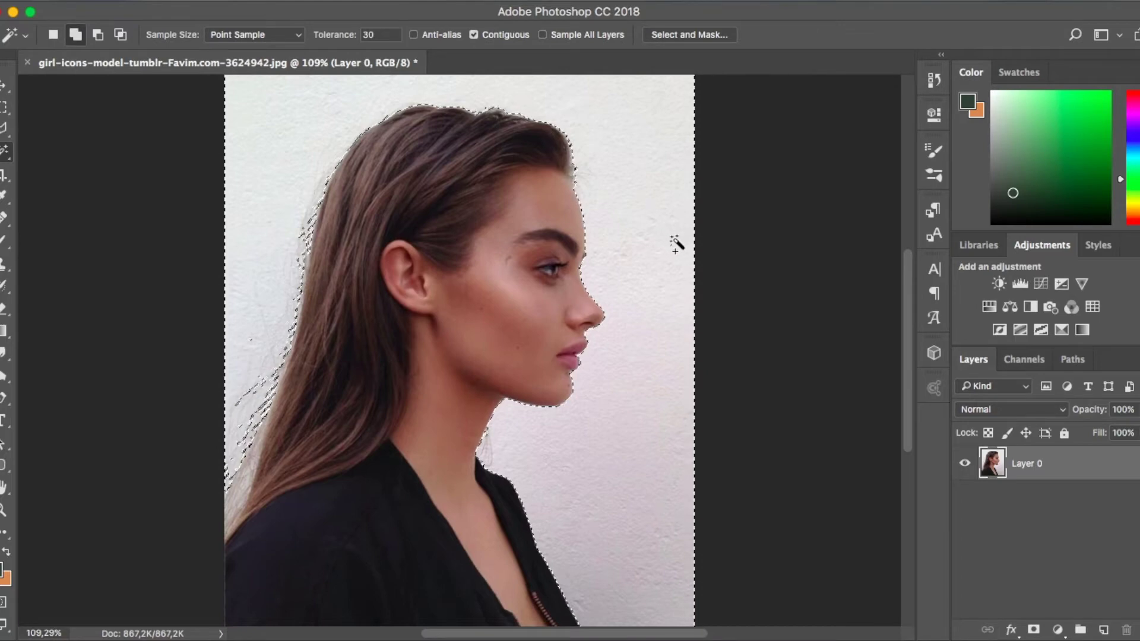
Add the unselected wall patches along the back of the woman's hair to the Magic Wand selection.
key("super+plus")
key("super+plus")
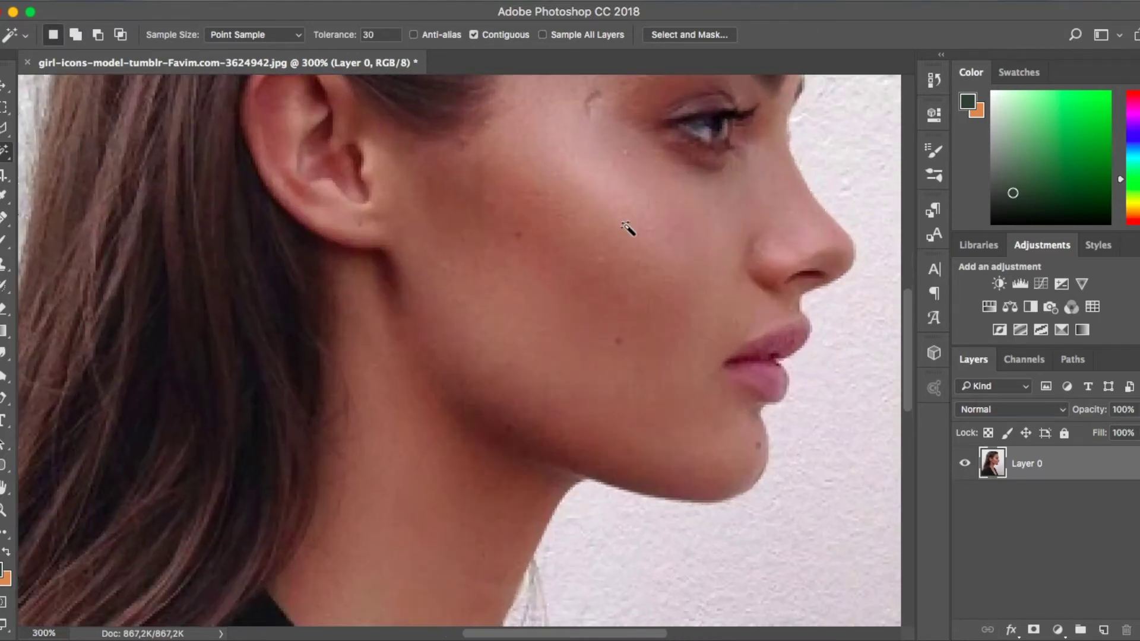
scroll(627, 228, "right", 6)
scroll(628, 228, "up", 2)
left_click(678, 180, "alt")
key("super+plus")
key("super+plus")
key("super+plus")
key("super+plus")
scroll(681, 190, "right", 10)
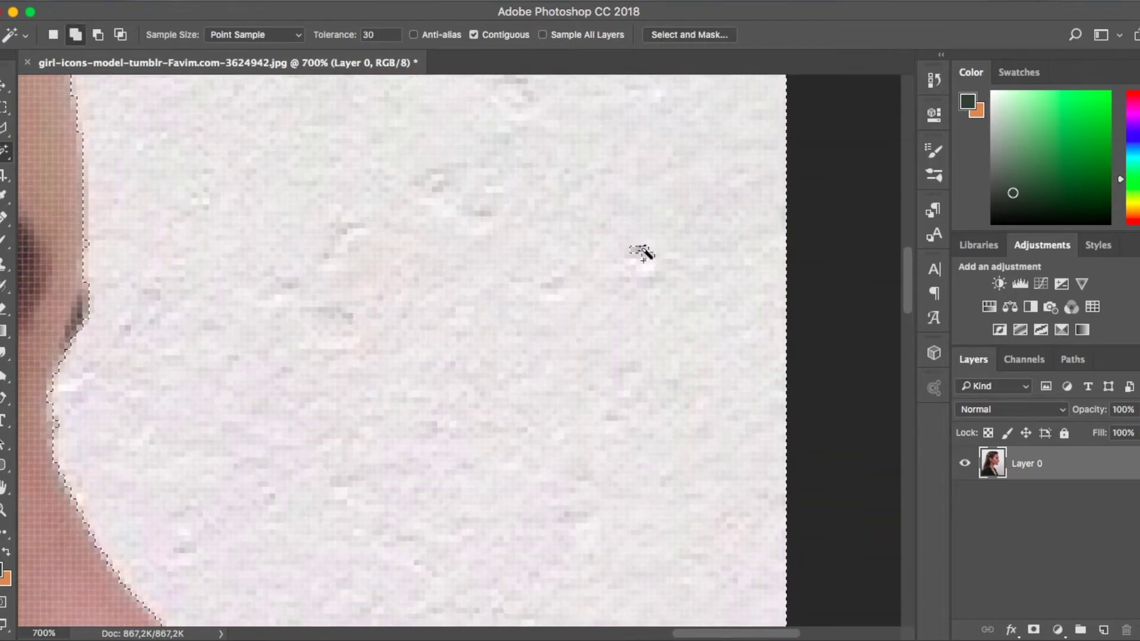
scroll(629, 273, "left", 20)
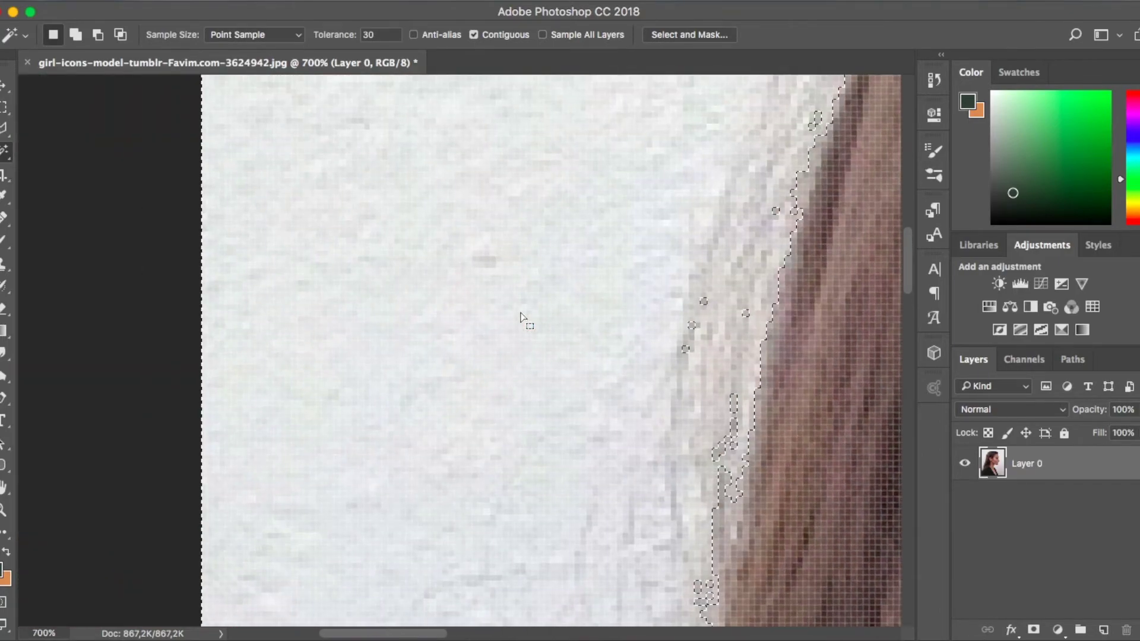
left_click(724, 330, "shift")
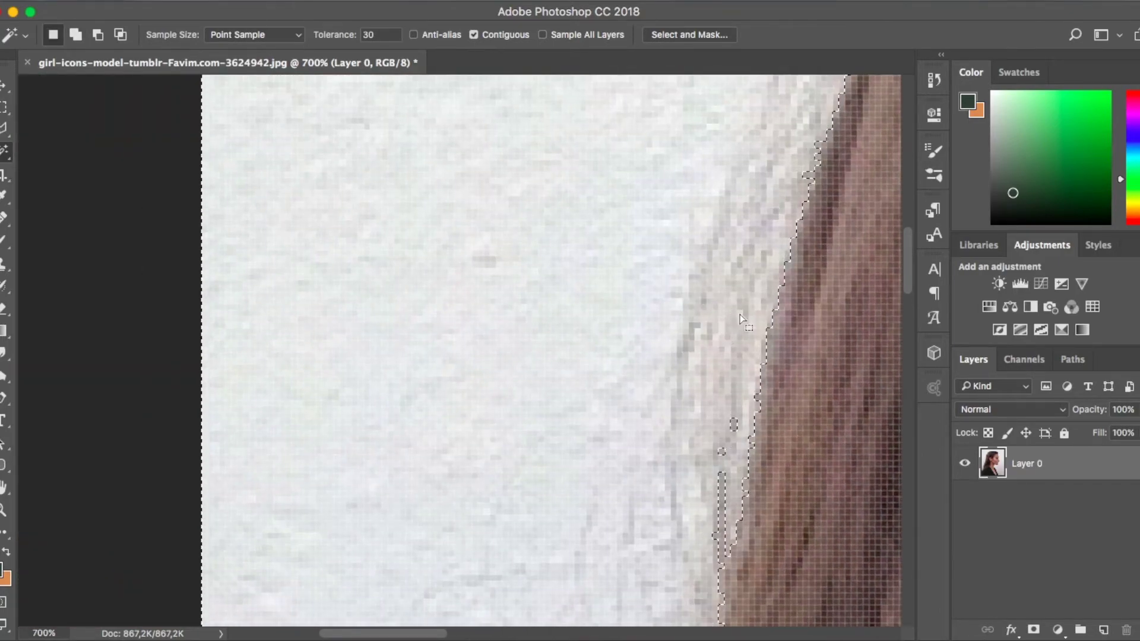
scroll(739, 314, "left", 2)
scroll(739, 318, "down", 1)
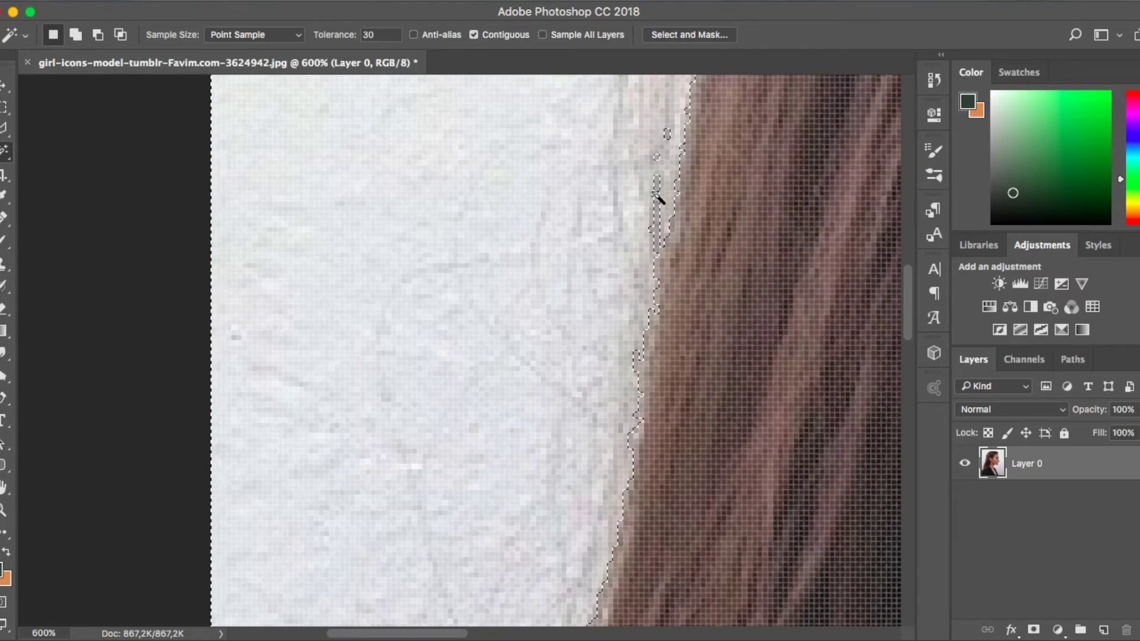
left_click(666, 145, "shift")
left_click(657, 153, "shift")
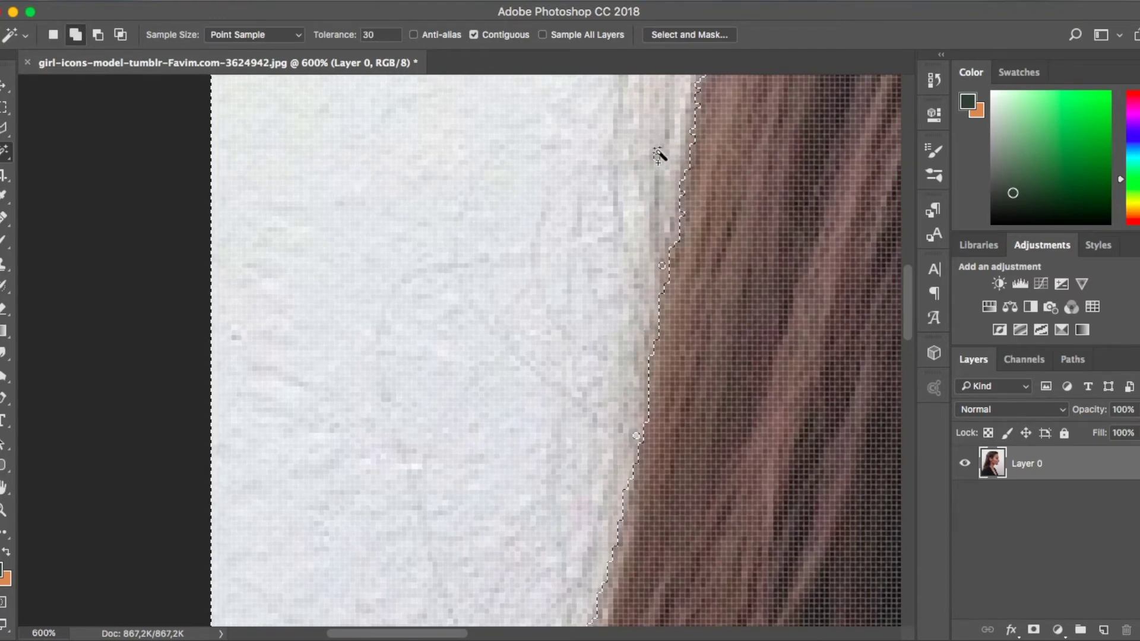
Check the selection edge down the hair and deselect the wall.
scroll(652, 246, "down", 5)
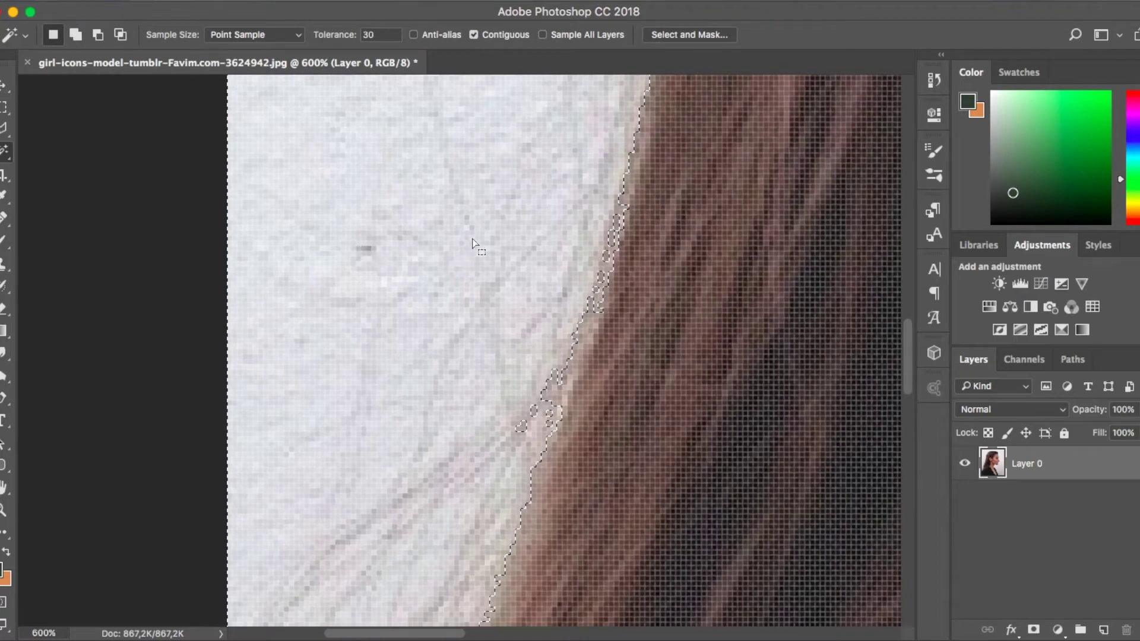
scroll(473, 243, "down", 2)
scroll(475, 240, "down", 2)
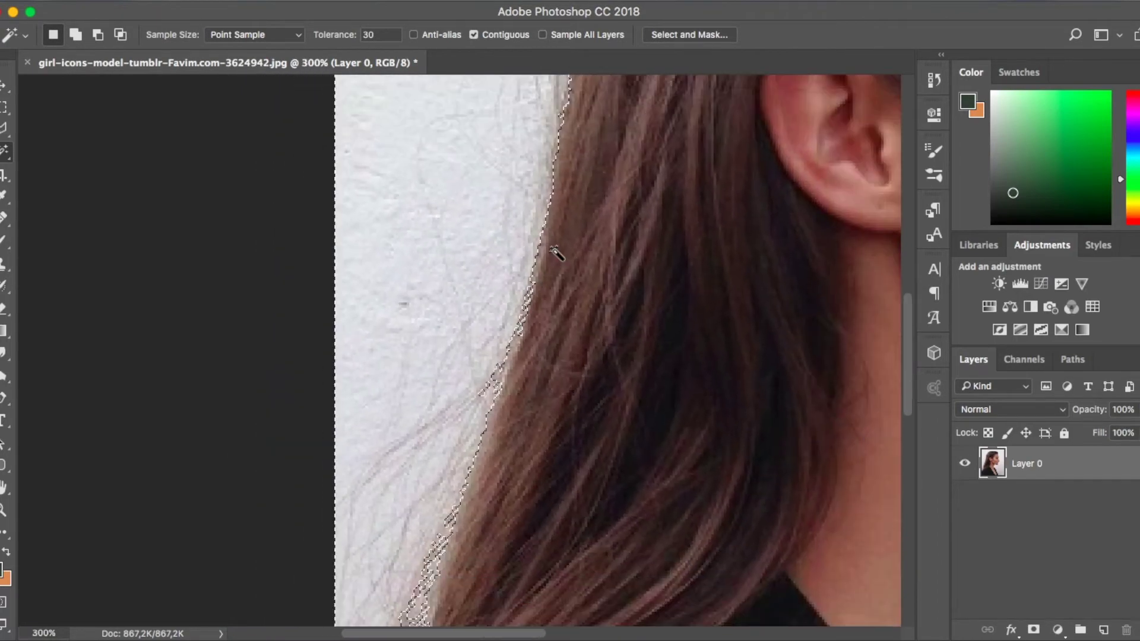
scroll(466, 204, "down", 2)
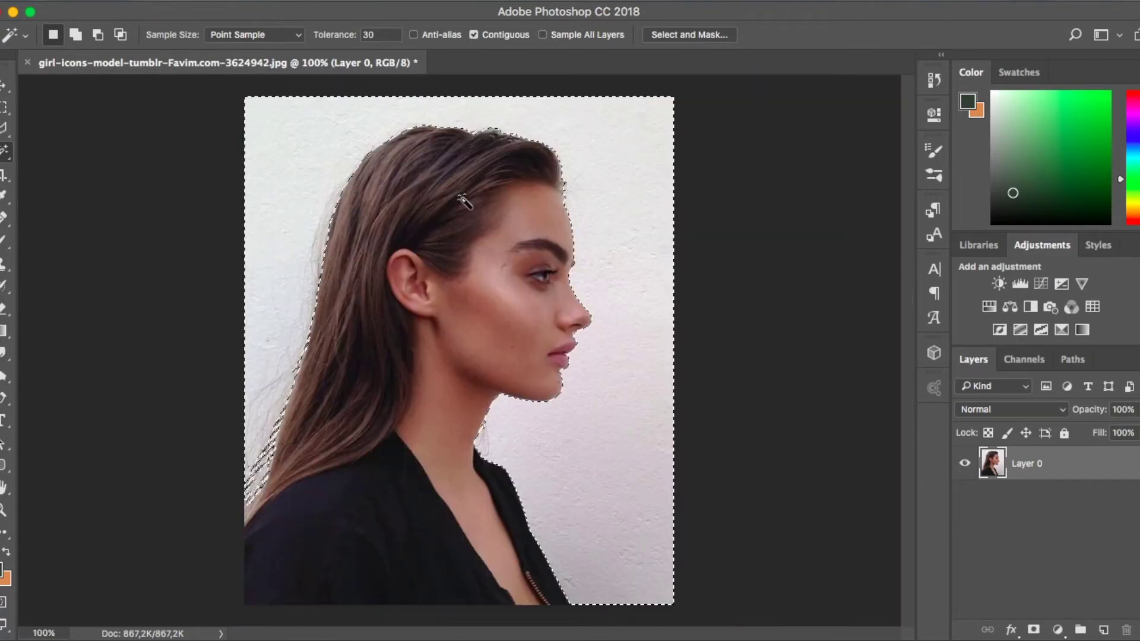
key("super+d")
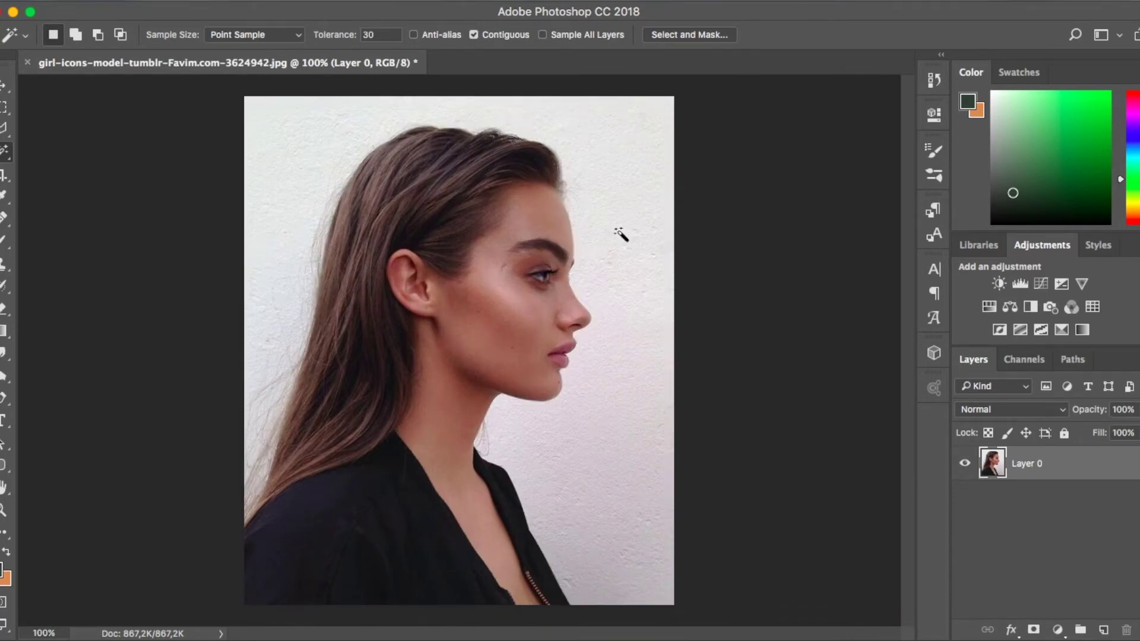
Select the wall again with the Magic Wand and switch the tool to adding to the selection.
left_click(621, 233)
scroll(624, 237, "up", 3)
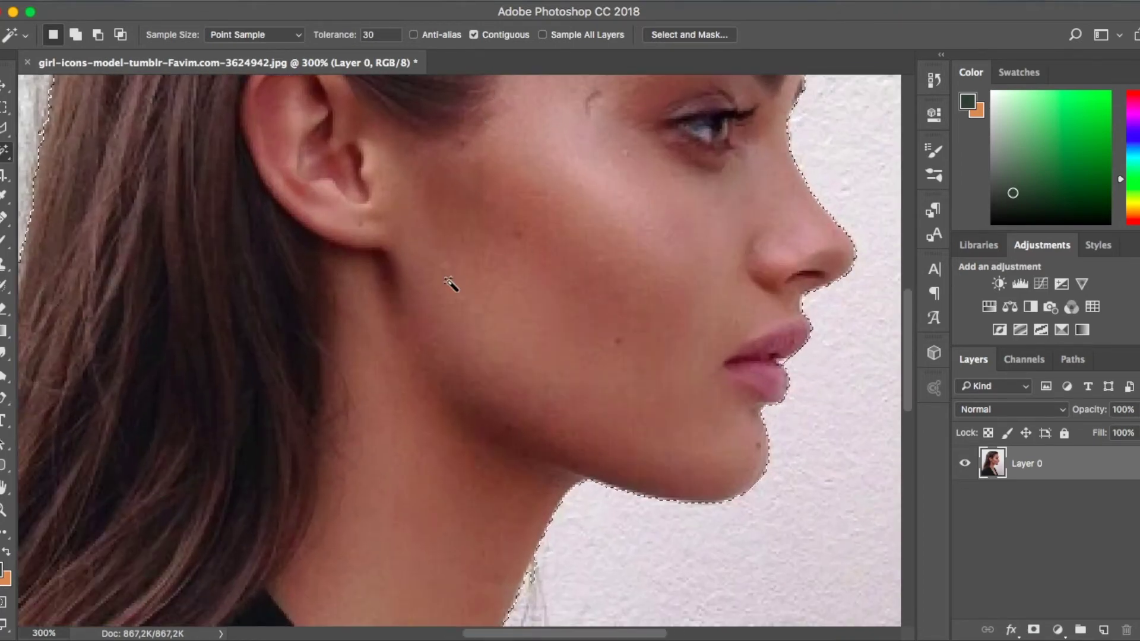
scroll(451, 285, "left", 5)
scroll(450, 283, "left", 1)
key("shift")
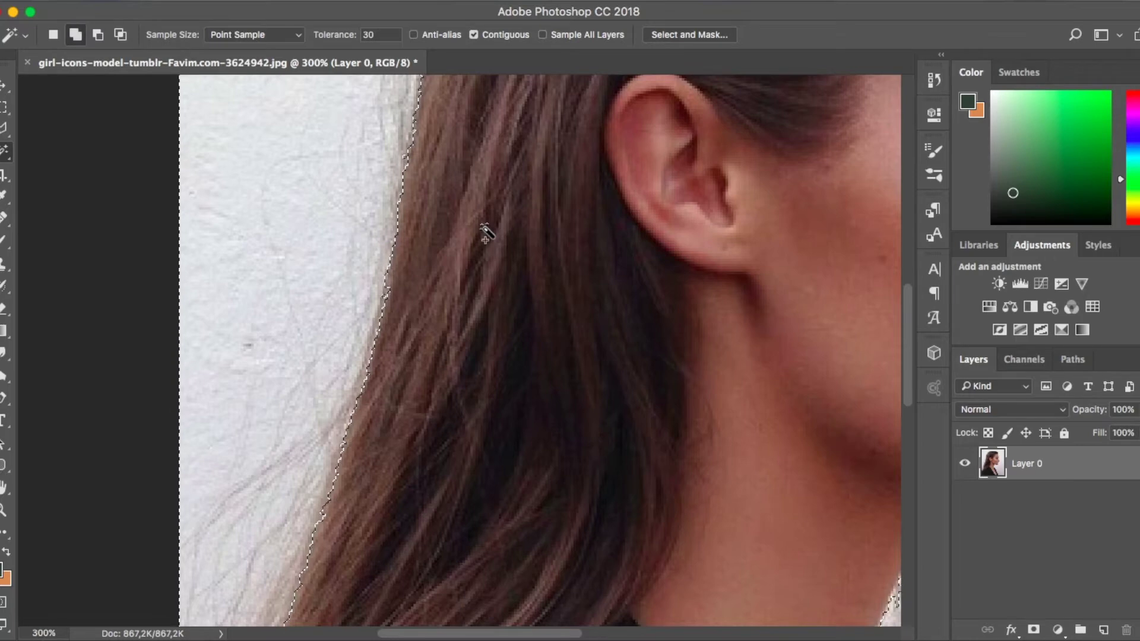
left_click(75, 35)
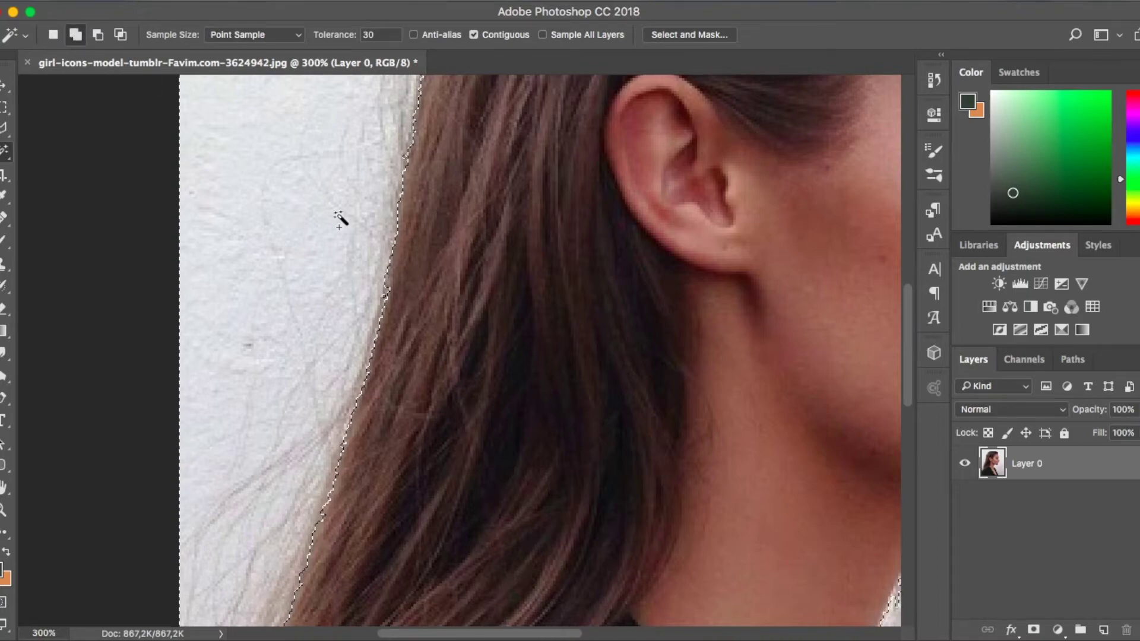
Examine the selection edge along the lower hair, neck, face profile and top of the head.
scroll(330, 215, "down", 10)
scroll(339, 219, "right", 15)
scroll(340, 220, "down", 10)
scroll(340, 220, "up", 15)
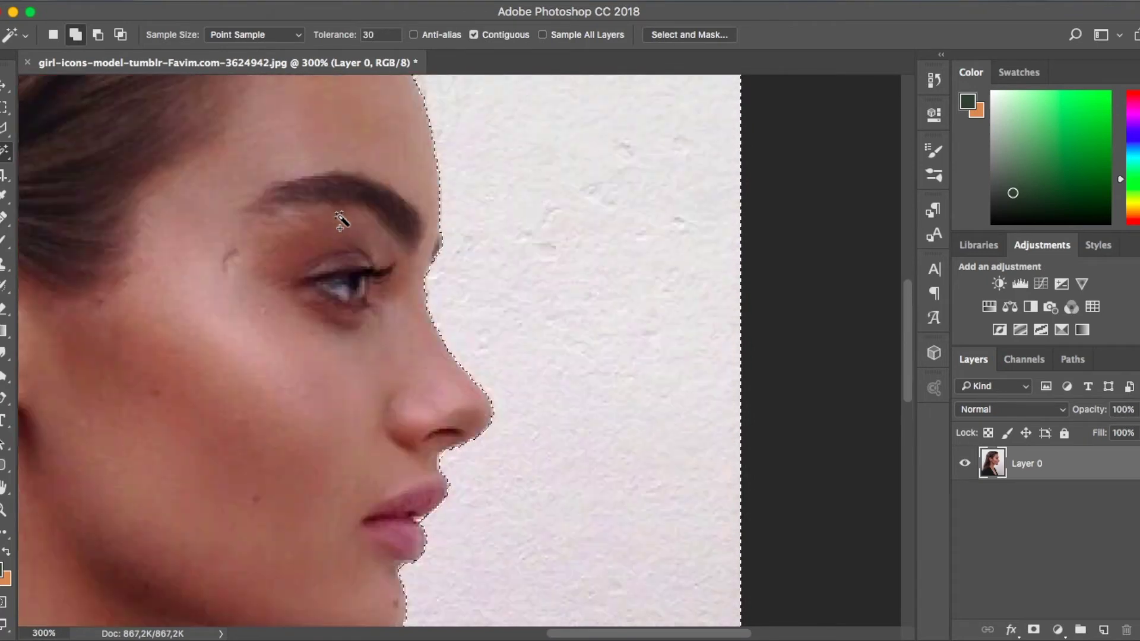
scroll(340, 221, "up", 12)
key("super+0")
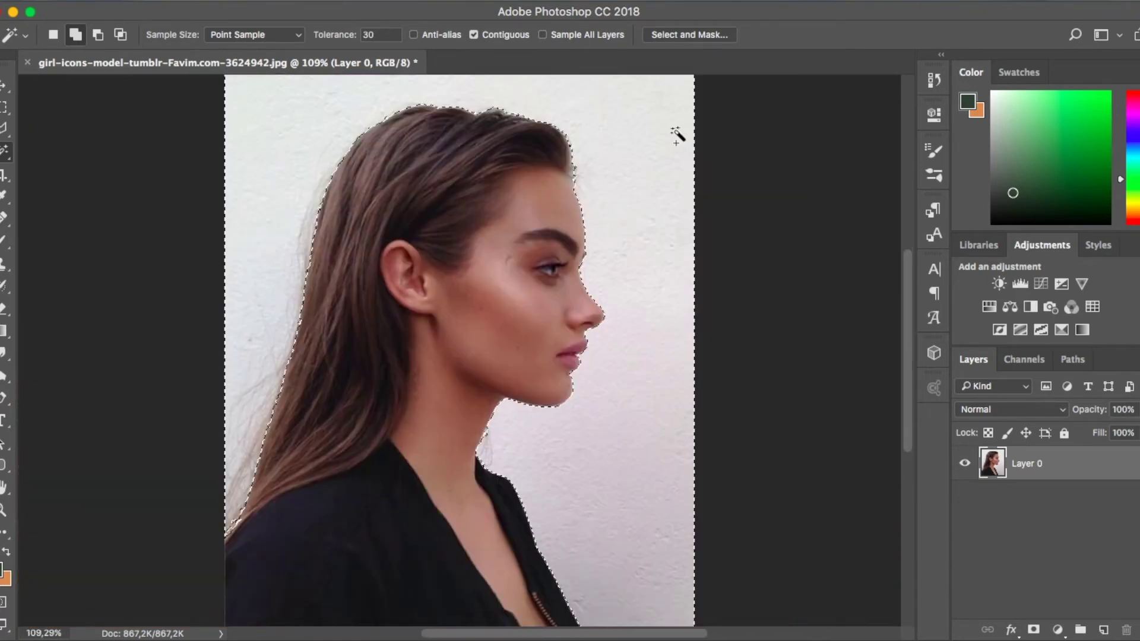
Refine the wall selection in Select and Mask with Smooth 4 and Shift Edge +13%.
left_click(700, 34)
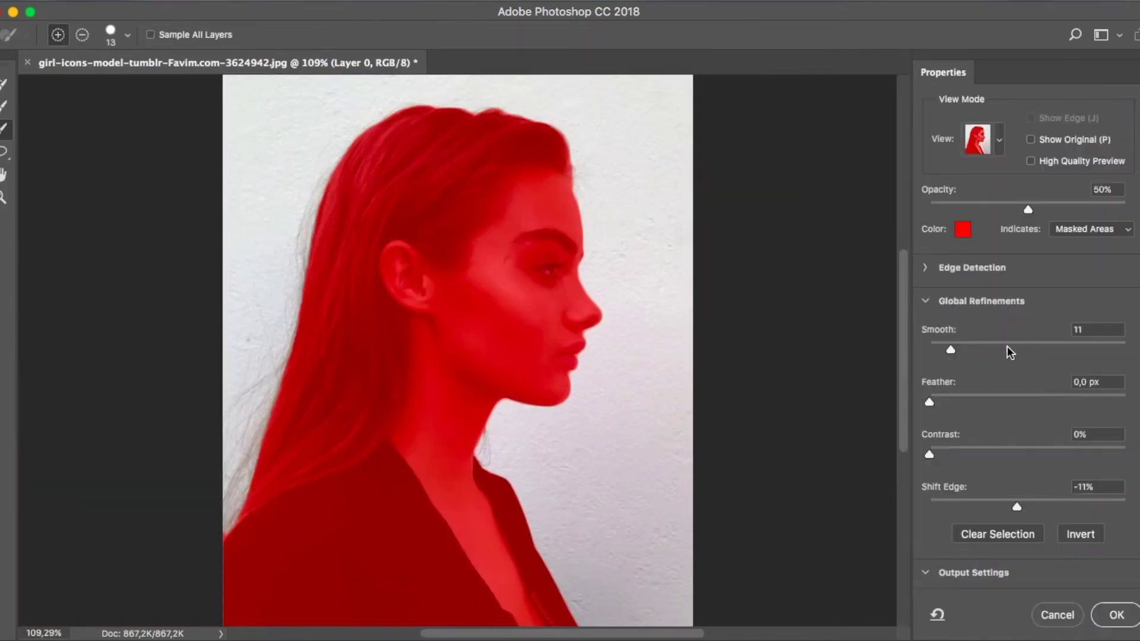
left_click(1128, 353)
left_click(936, 356)
left_click_drag(1017, 504, 946, 506)
left_click_drag(1116, 502, 1138, 503)
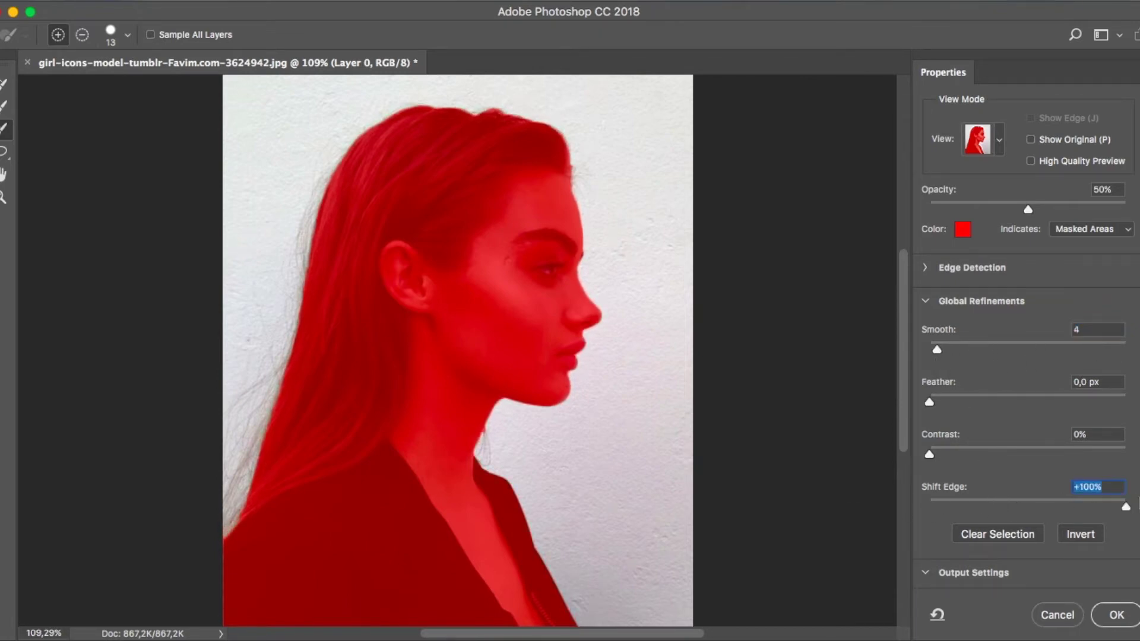
left_click_drag(1047, 509, 1044, 511)
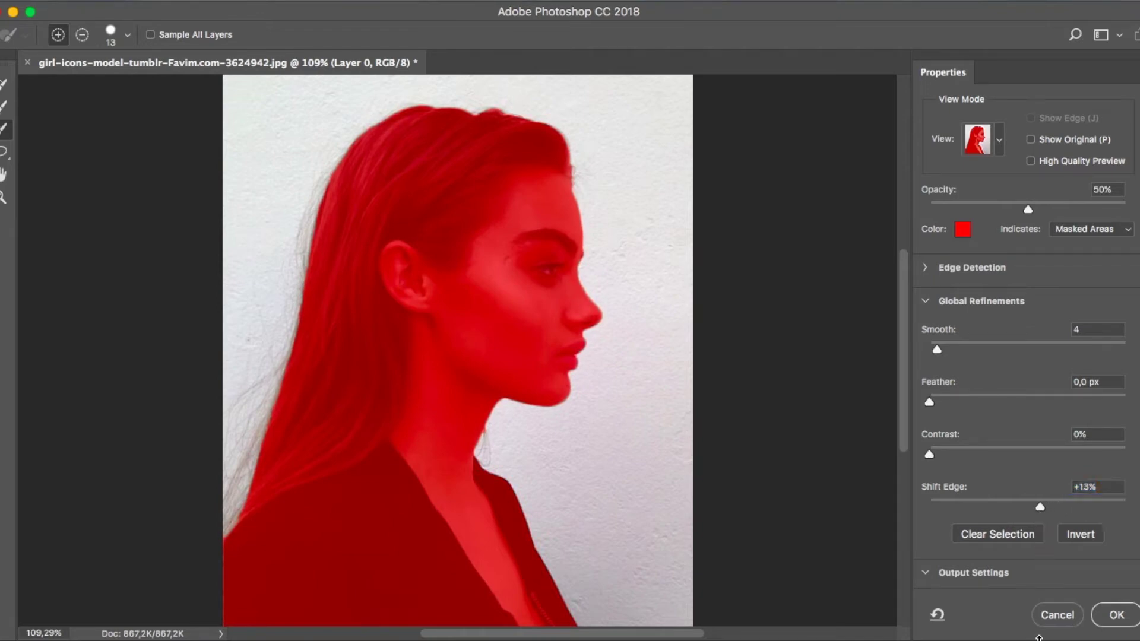
left_click(1134, 623)
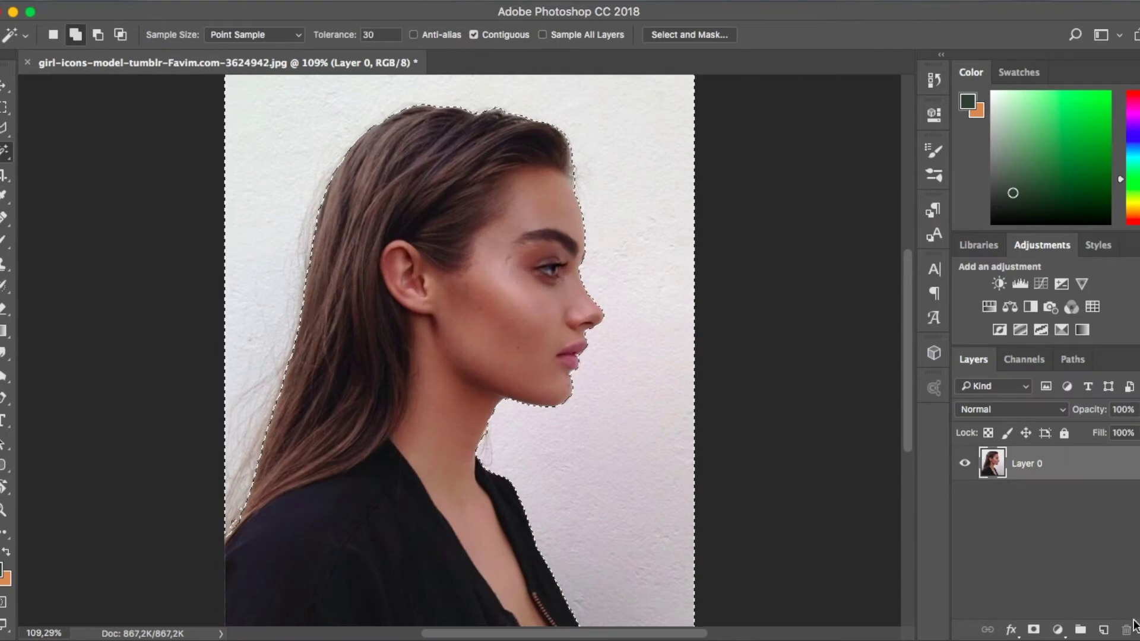
Delete the selected wall, deselect, and undo the deletion.
key("v")
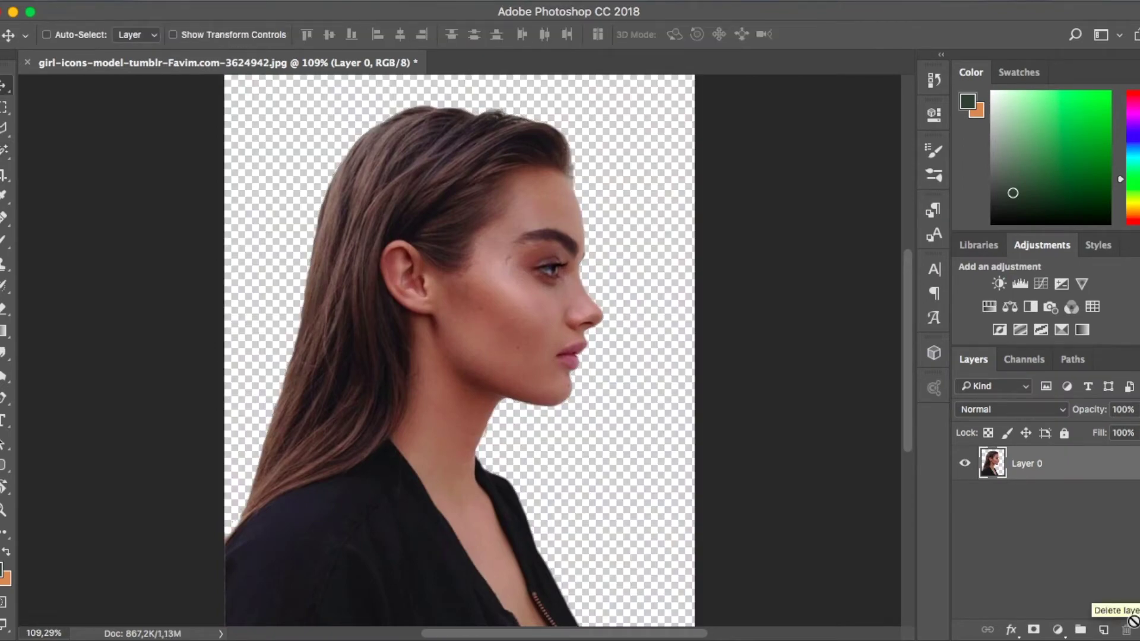
key("super+z")
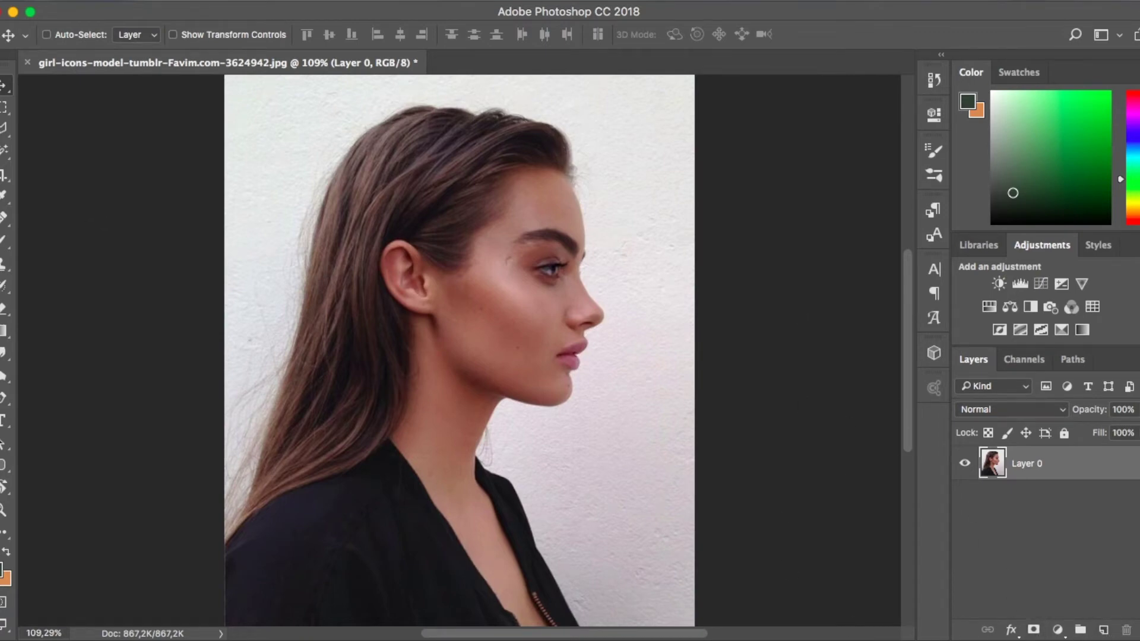
Add a layer mask to Layer 0 and select the wall around the woman with the Quick Selection tool.
left_click(1033, 629)
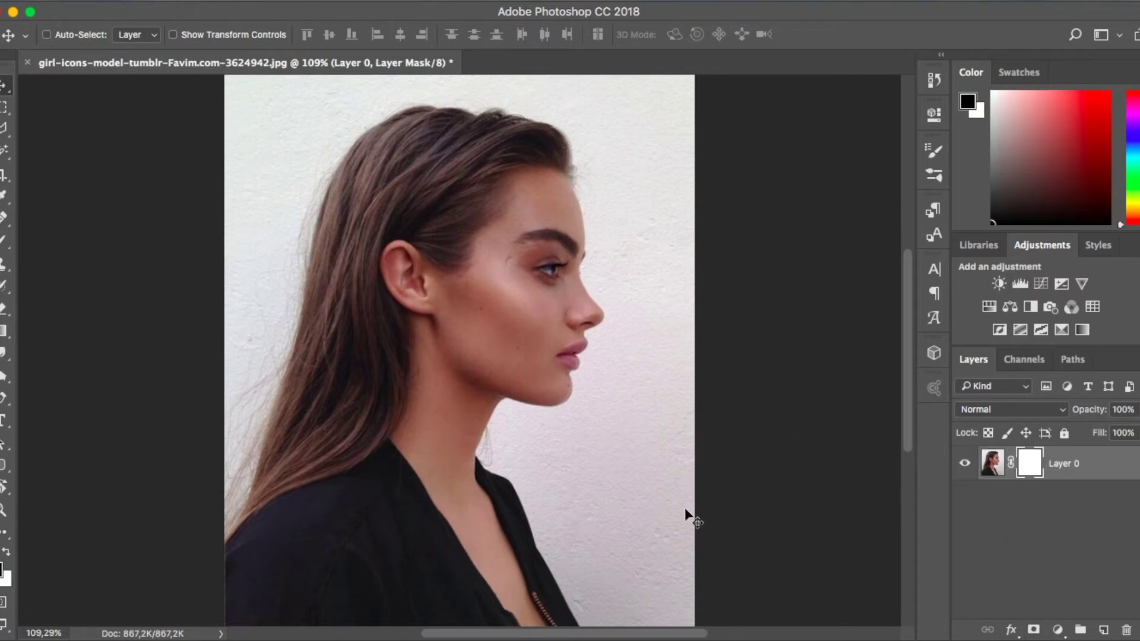
key("w")
left_click(663, 369)
left_click(178, 258)
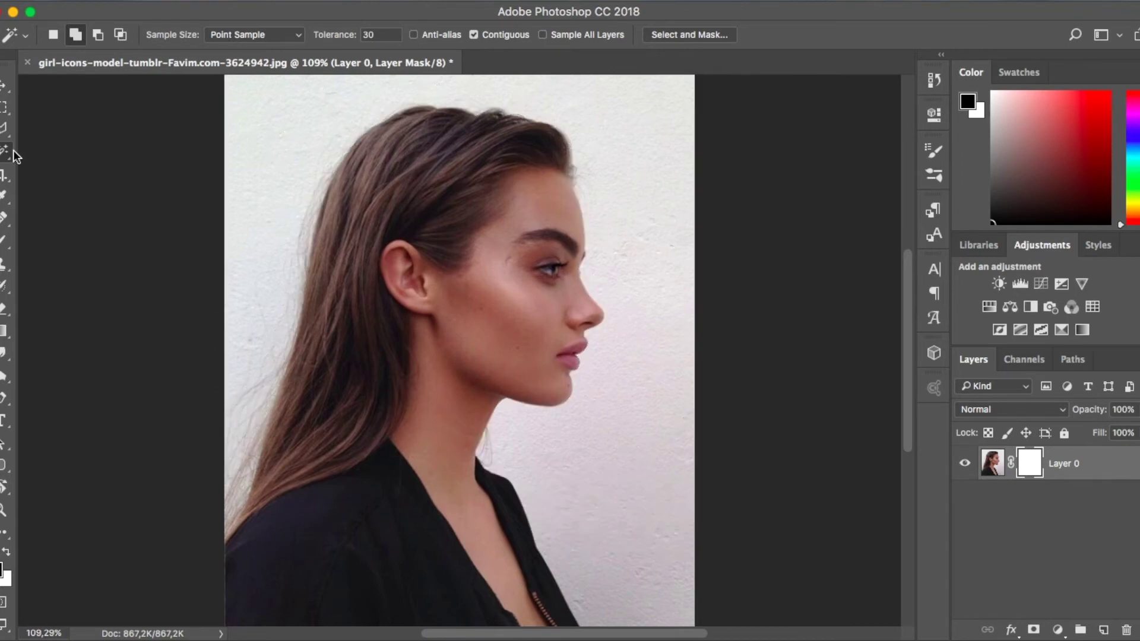
right_click(13, 151)
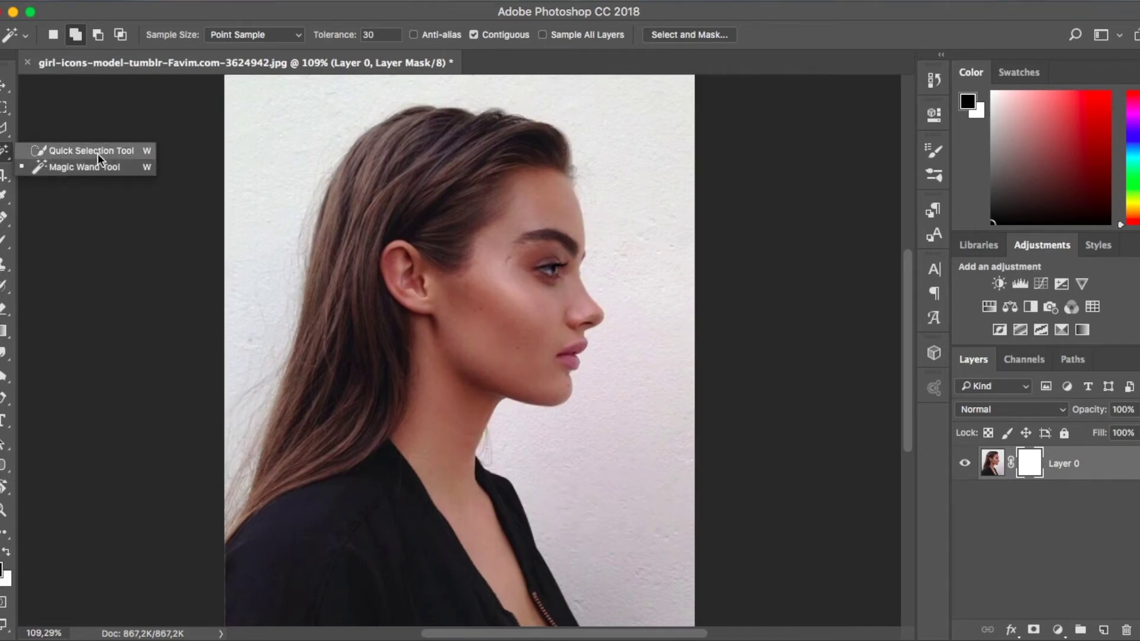
left_click(97, 152)
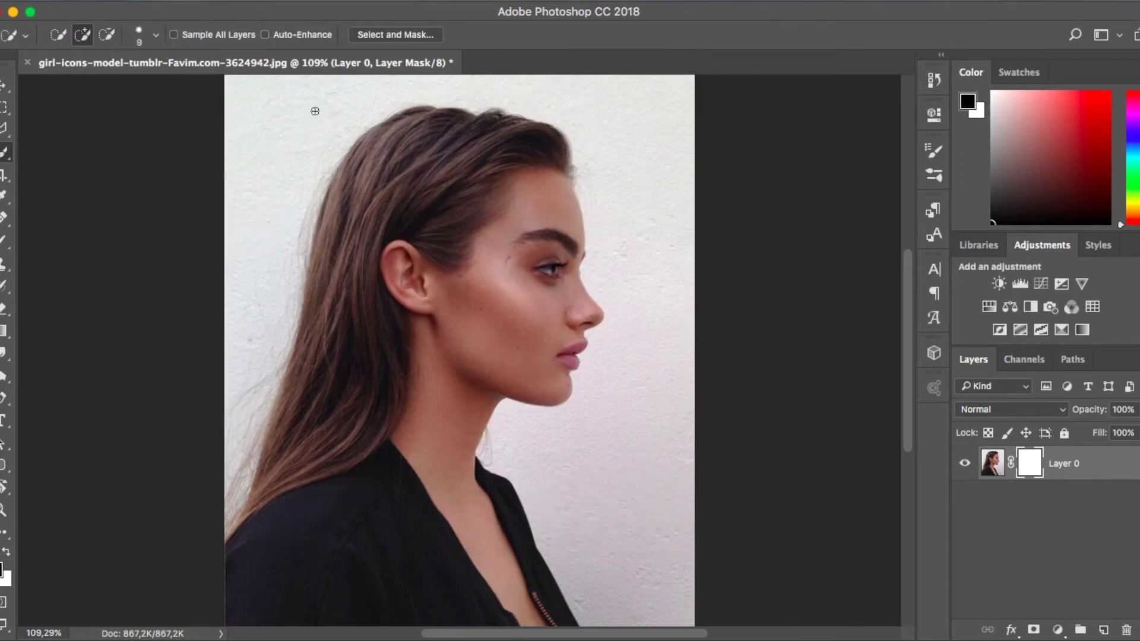
mouse_move(303, 110)
left_mouse_down()
mouse_move(260, 250)
mouse_move(237, 254)
mouse_move(419, 46)
mouse_move(606, 109)
mouse_move(667, 319)
mouse_move(657, 447)
left_mouse_up()
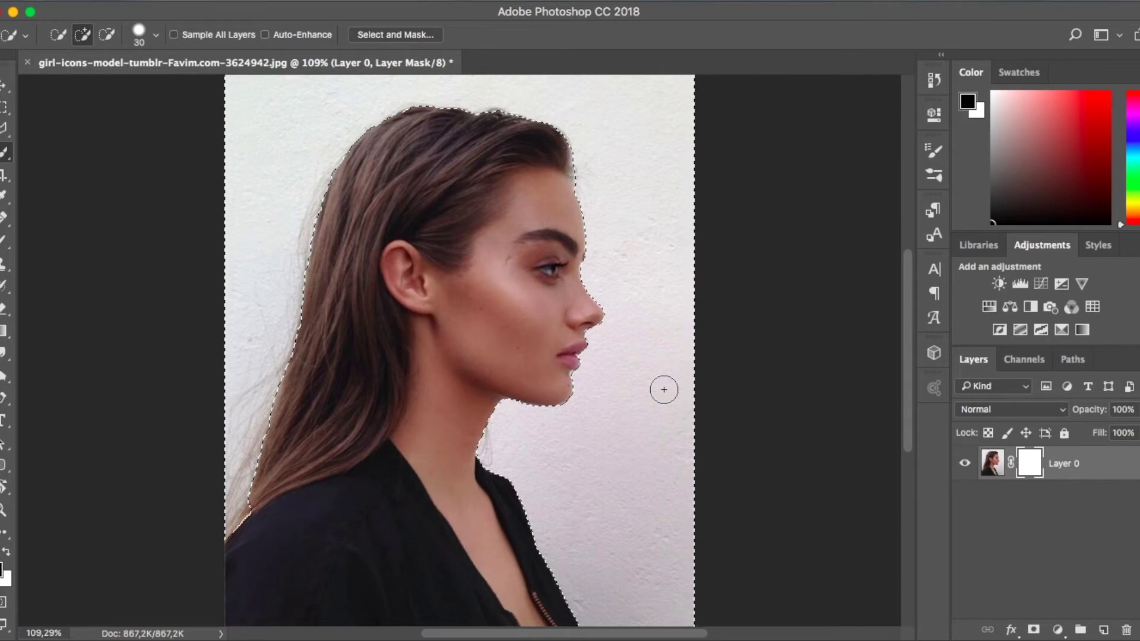
Swap the foreground and background colors and fill the selected wall area with black on the layer mask.
left_click(364, 32)
key("Escape")
key("x")
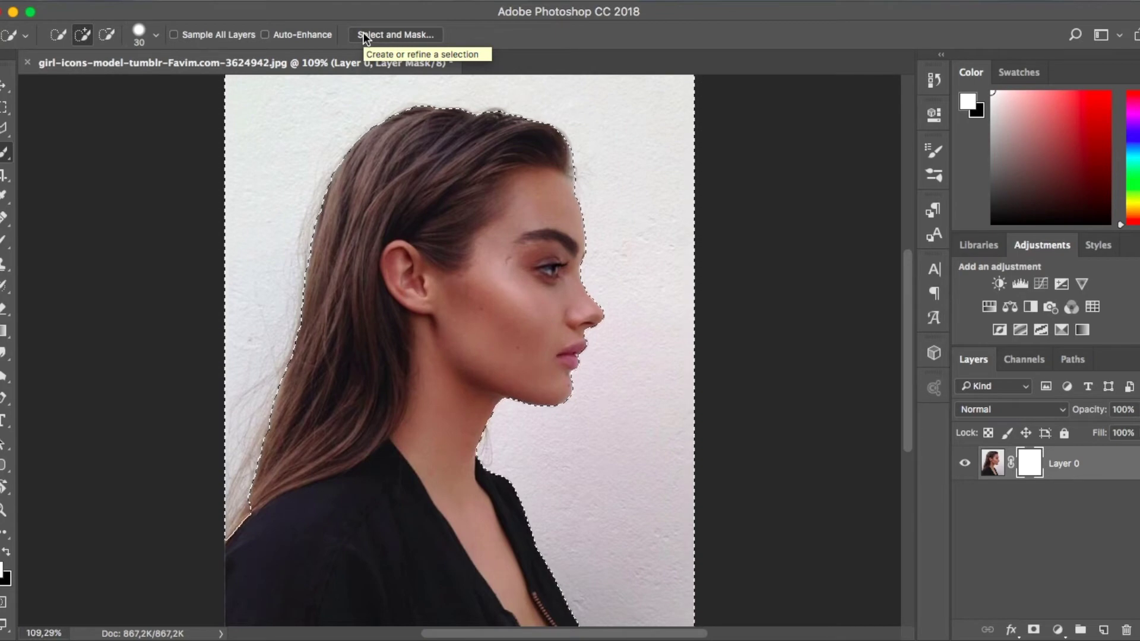
key("BackSpace")
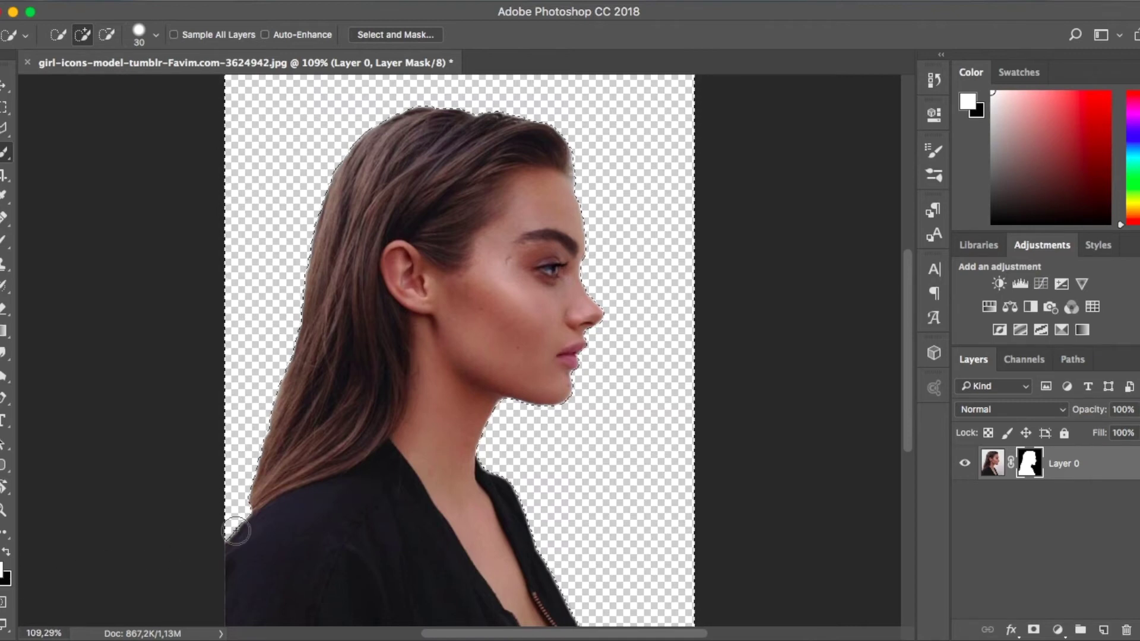
Alternate white and black fills of the selection on the layer mask to show and hide the wall, ending with black.
key("x")
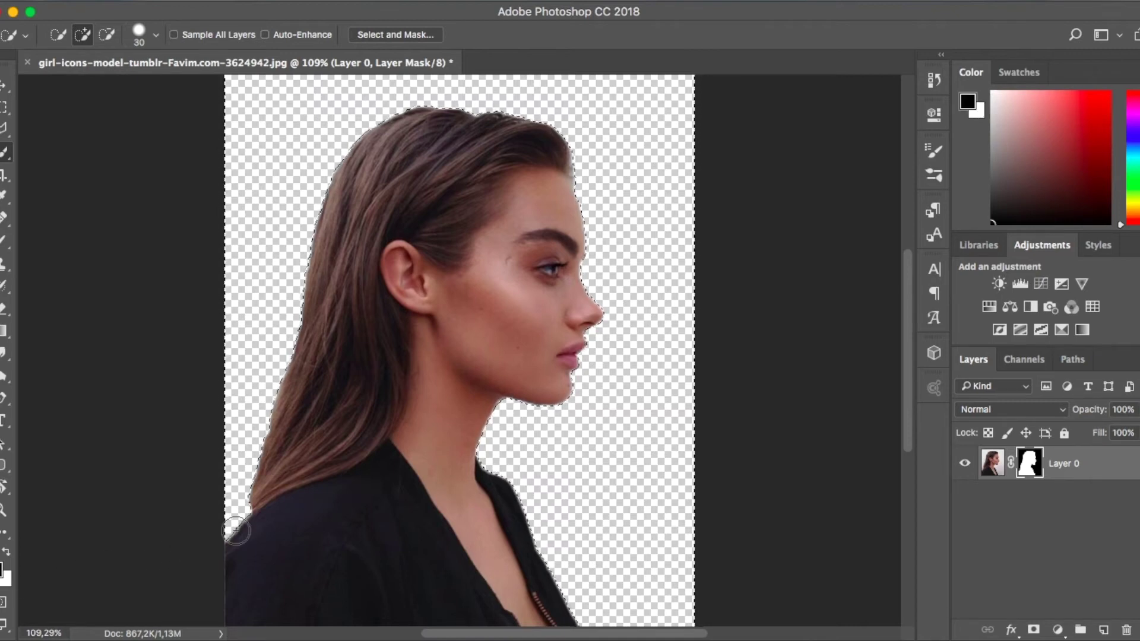
key("super+BackSpace")
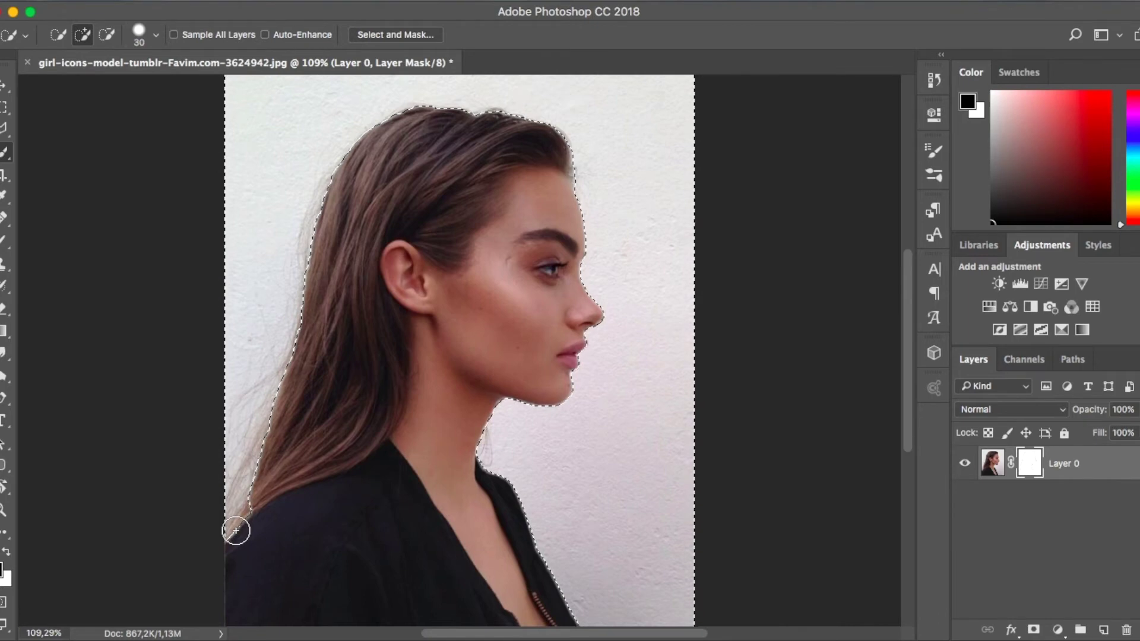
key("x")
key("super+BackSpace")
key("x")
key("super+BackSpace")
key("x")
key("super+BackSpace")
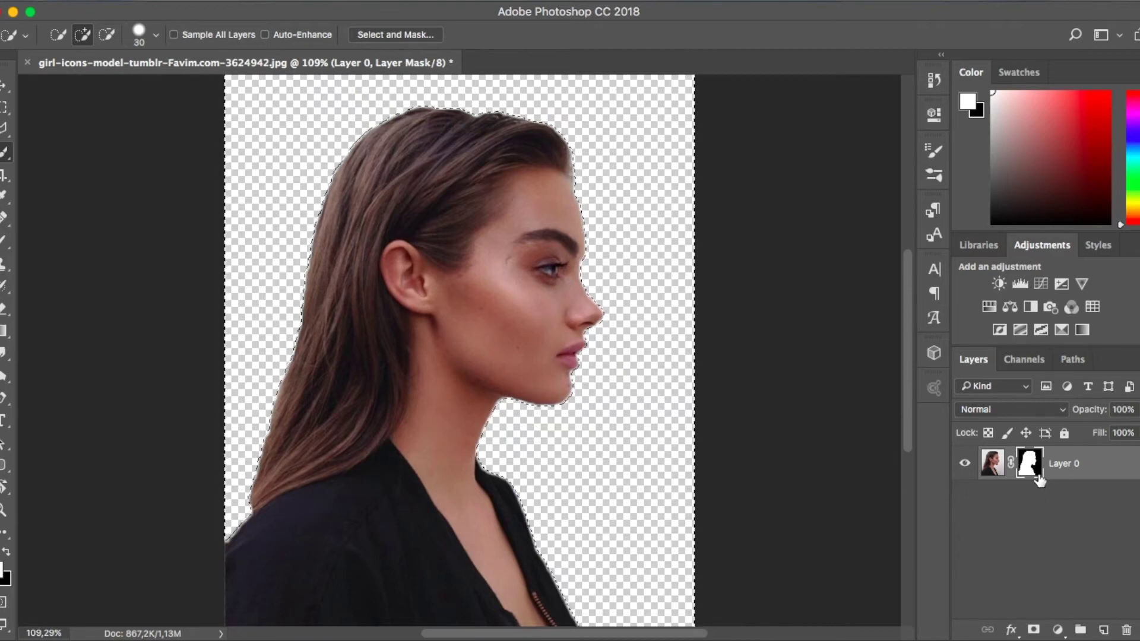
key("x")
key("super+BackSpace")
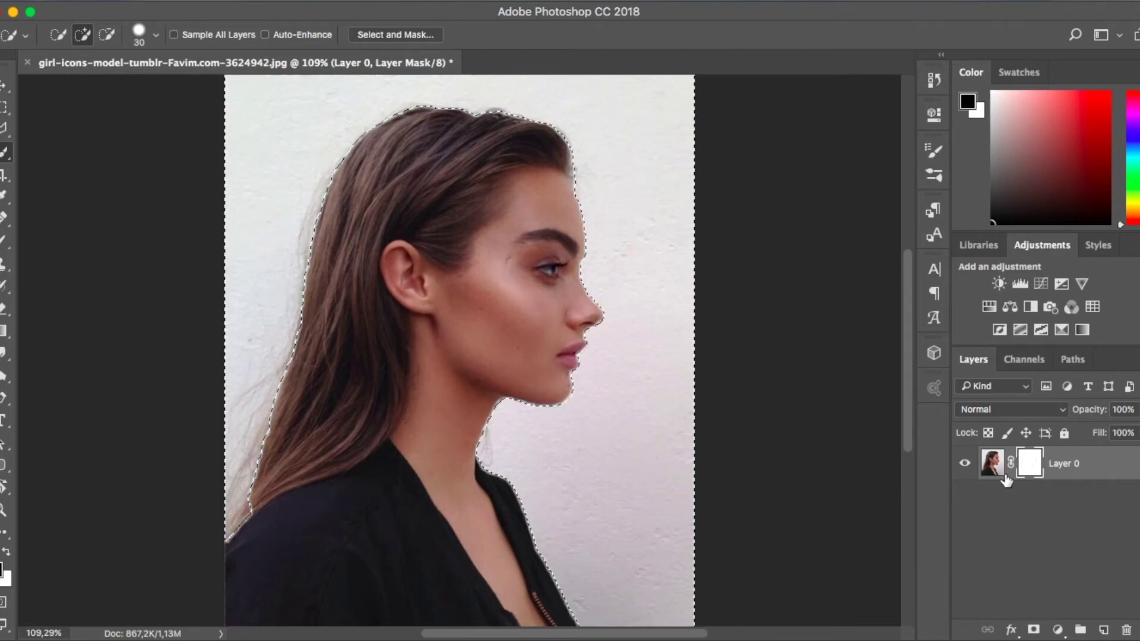
key("x")
key("super+BackSpace")
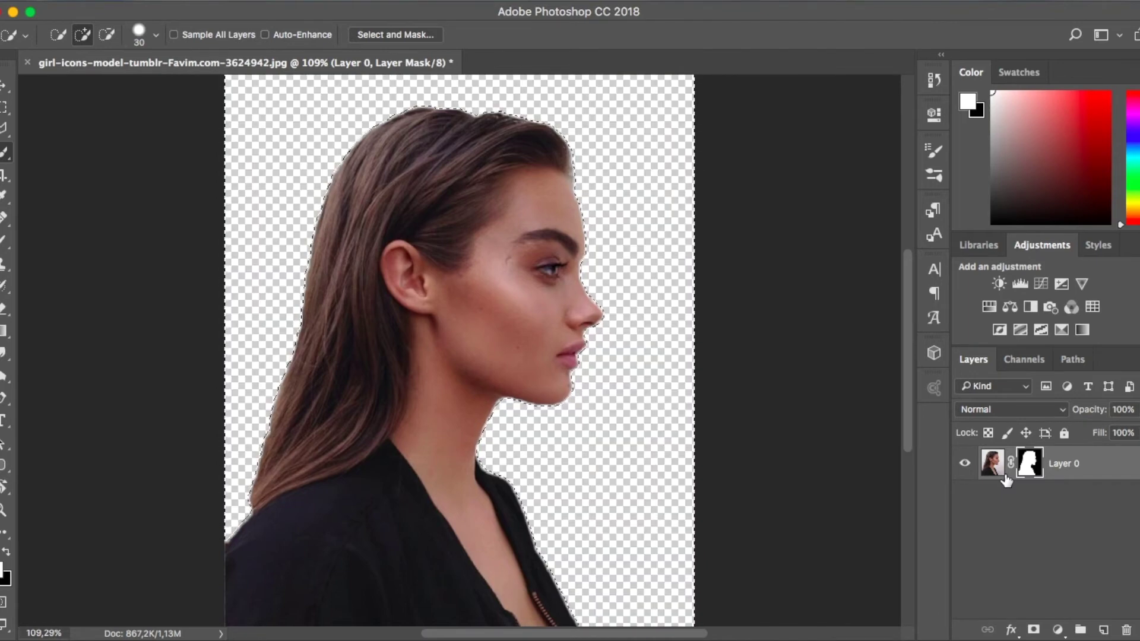
Deselect, check the cutout edge along the face and chin, and undo the black fill on the mask.
key("v")
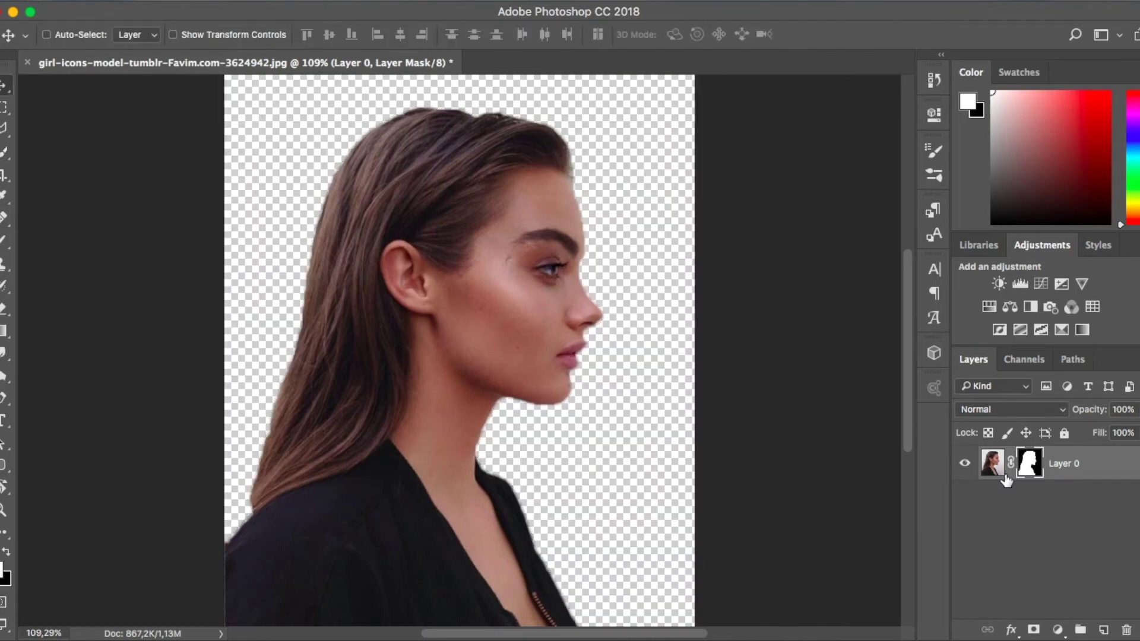
key("super+plus")
key("super+plus")
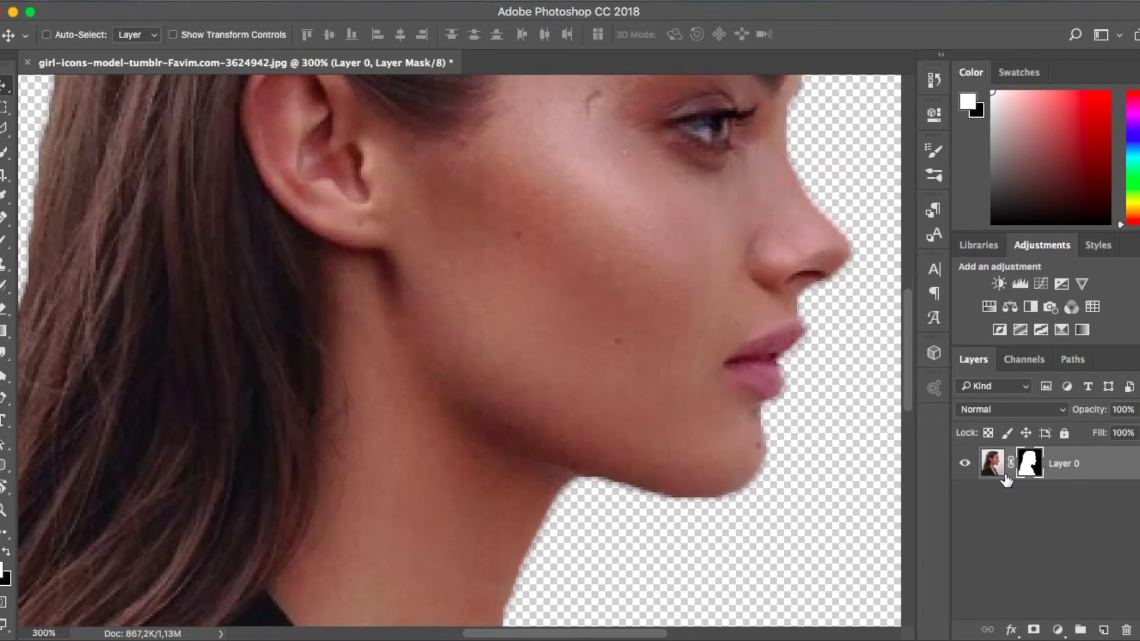
key("super+z")
key("super+minus")
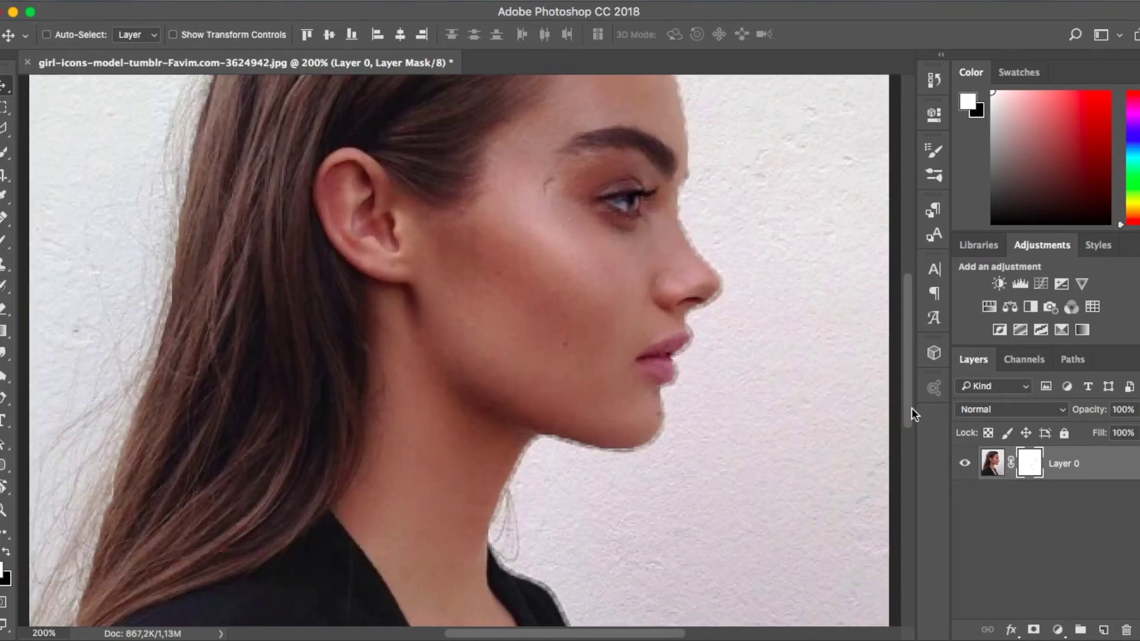
Refine the restored wall selection in Select and Mask with Smooth 2 and Shift Edge 0%.
key("w")
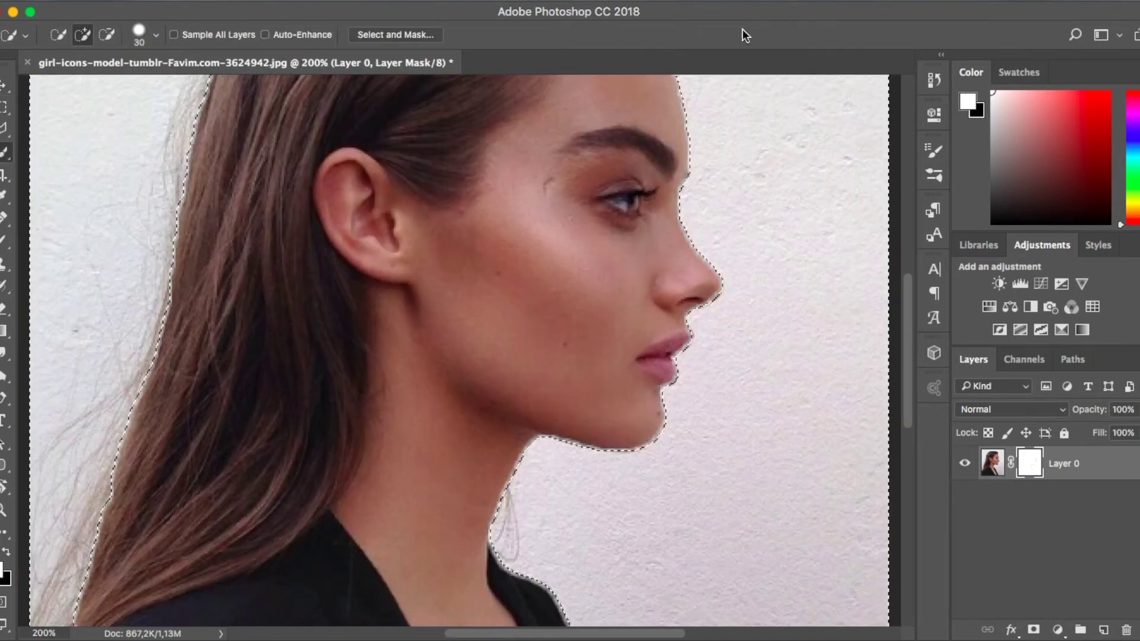
left_click(400, 34)
type("0")
key("Return")
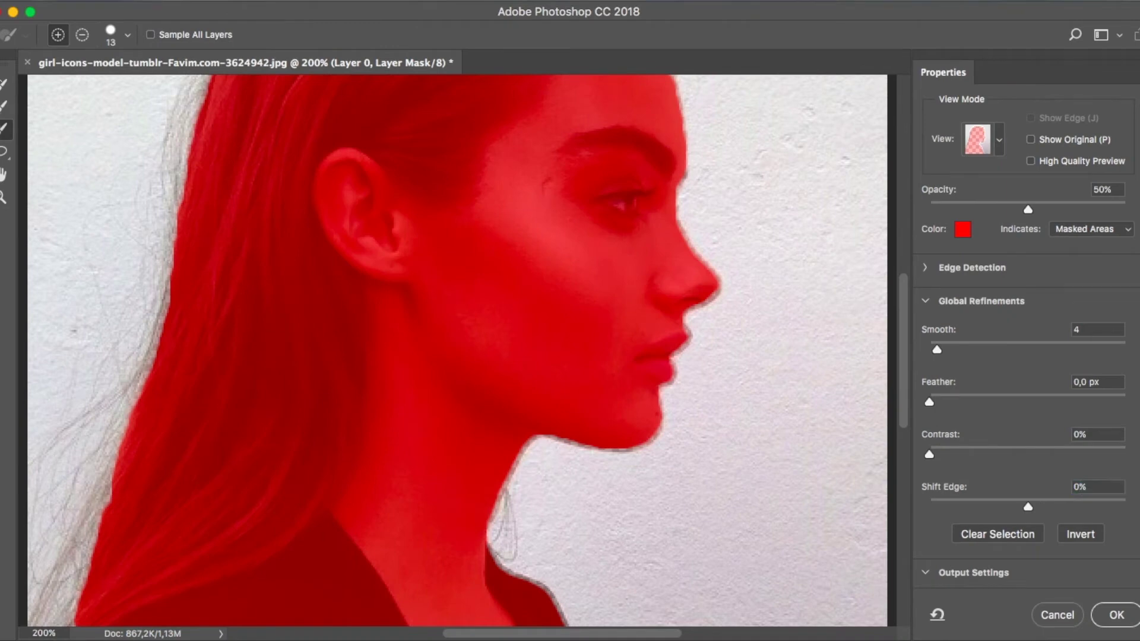
left_click_drag(937, 349, 934, 349)
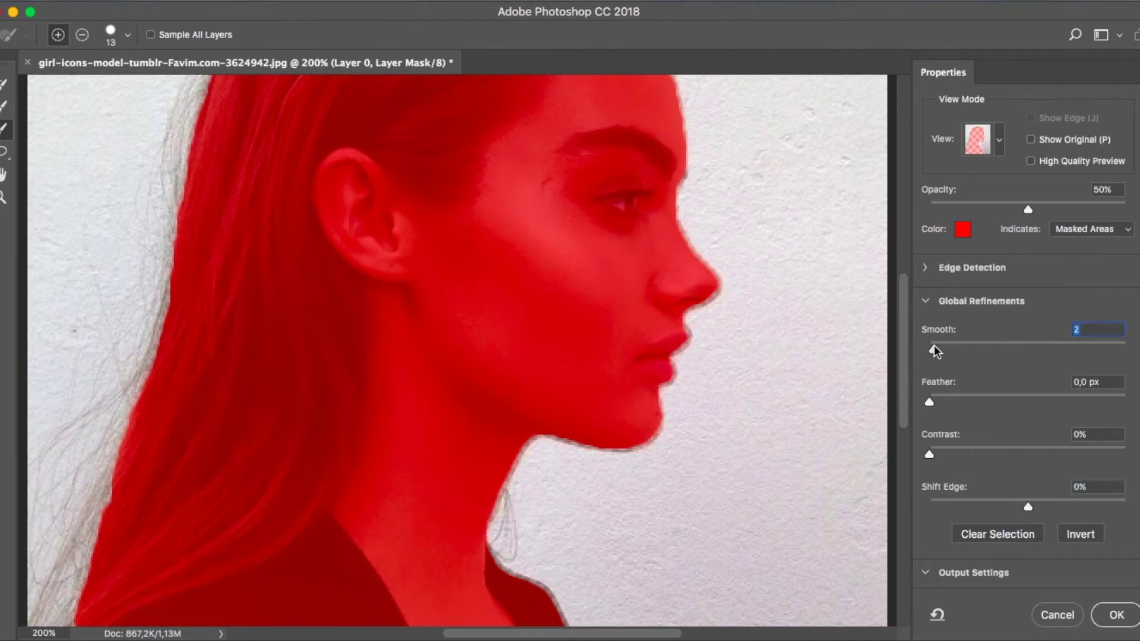
left_click(1111, 614)
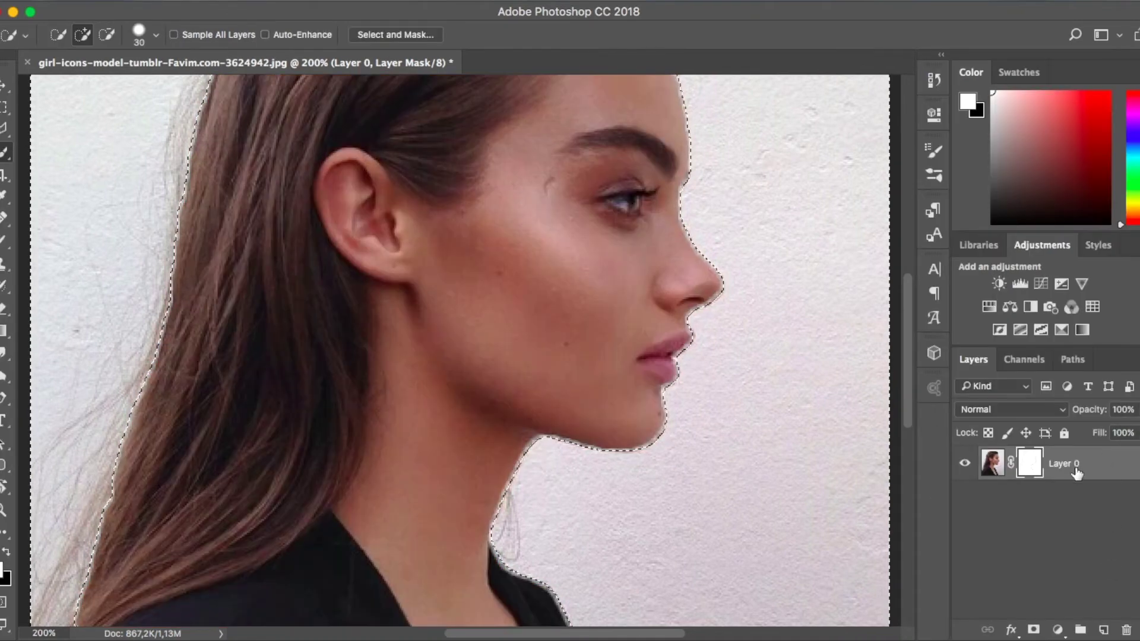
Fill the refined wall selection with black on the layer mask, deselect, and view the whole cutout.
key("v")
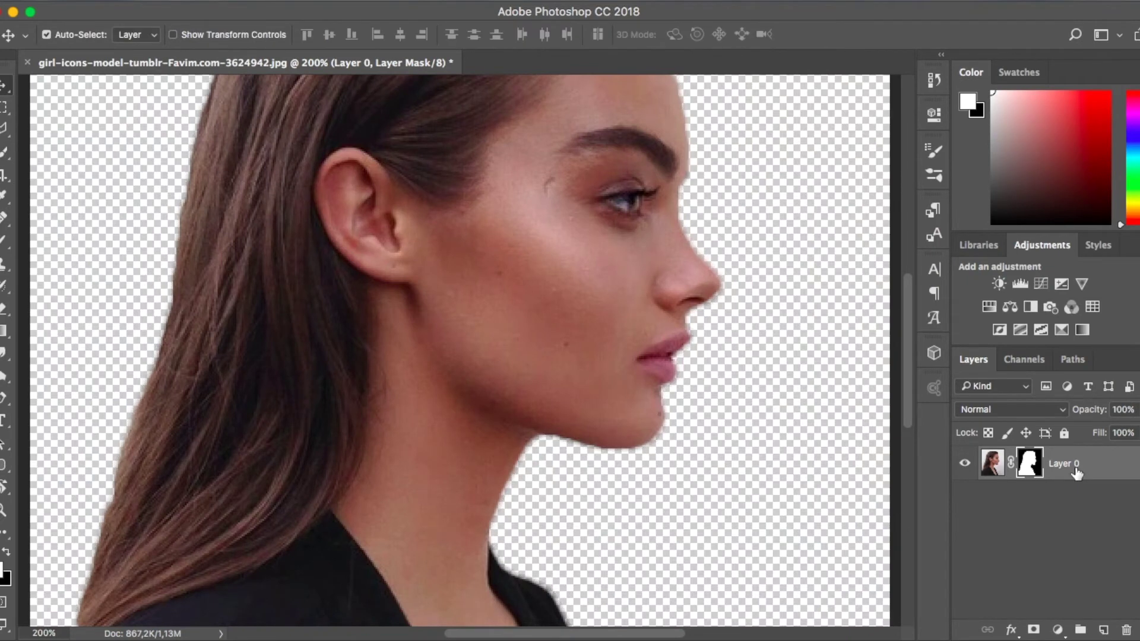
key("super+minus")
key("super+minus")
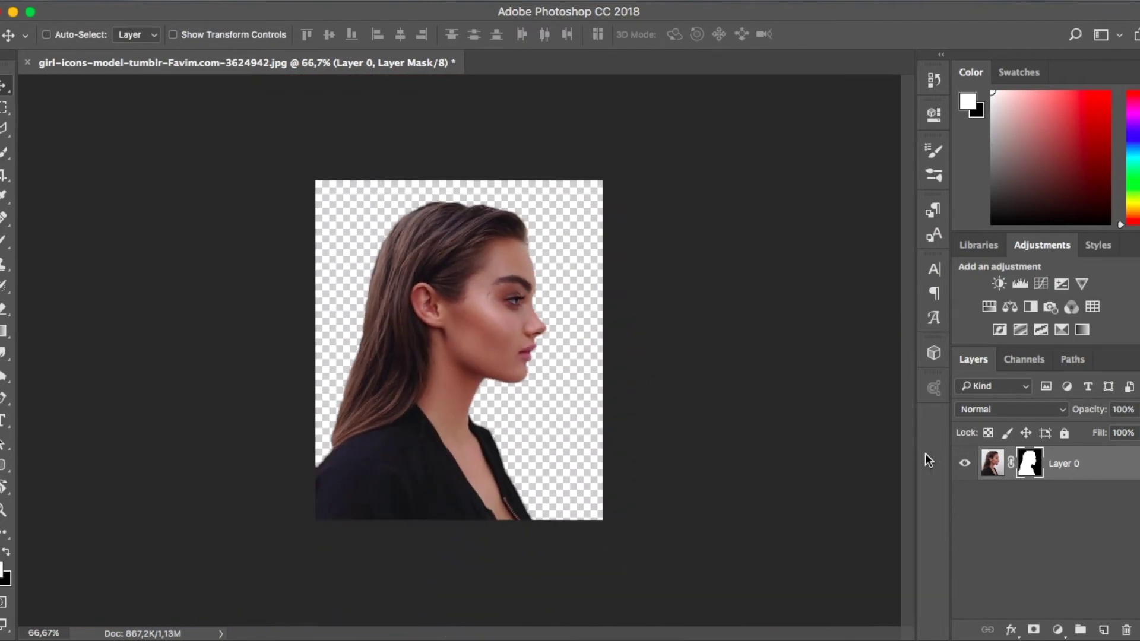
Paint the wall back around the woman on the layer mask with a 250 px brush, and undo the strokes.
key("w")
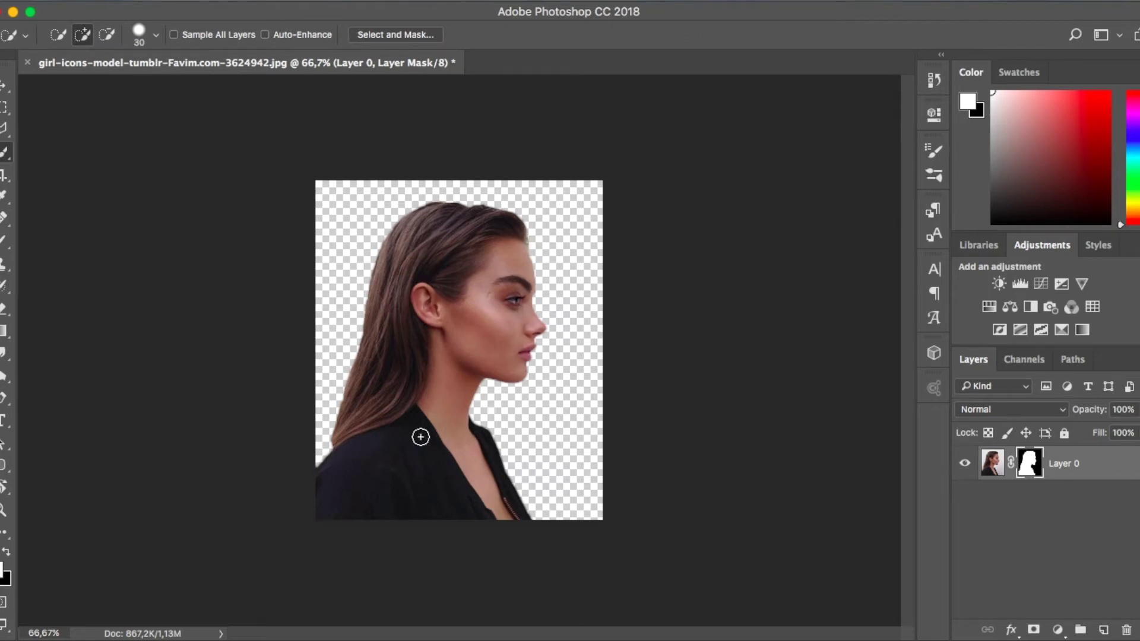
key("b")
left_click_drag(552, 493, 586, 503)
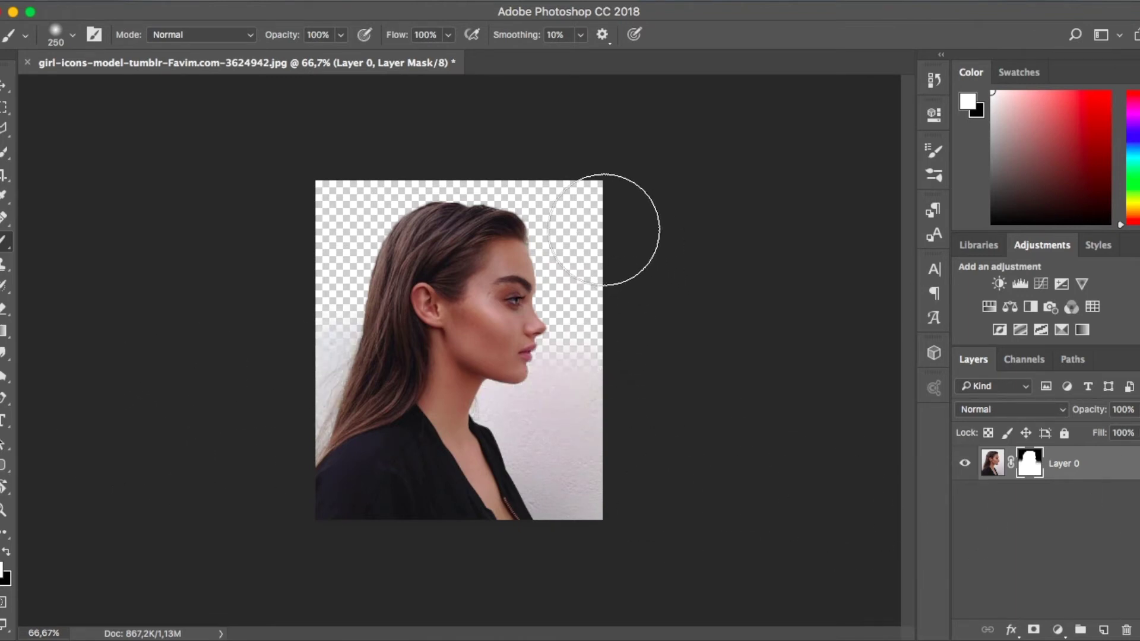
key("ctrl+z")
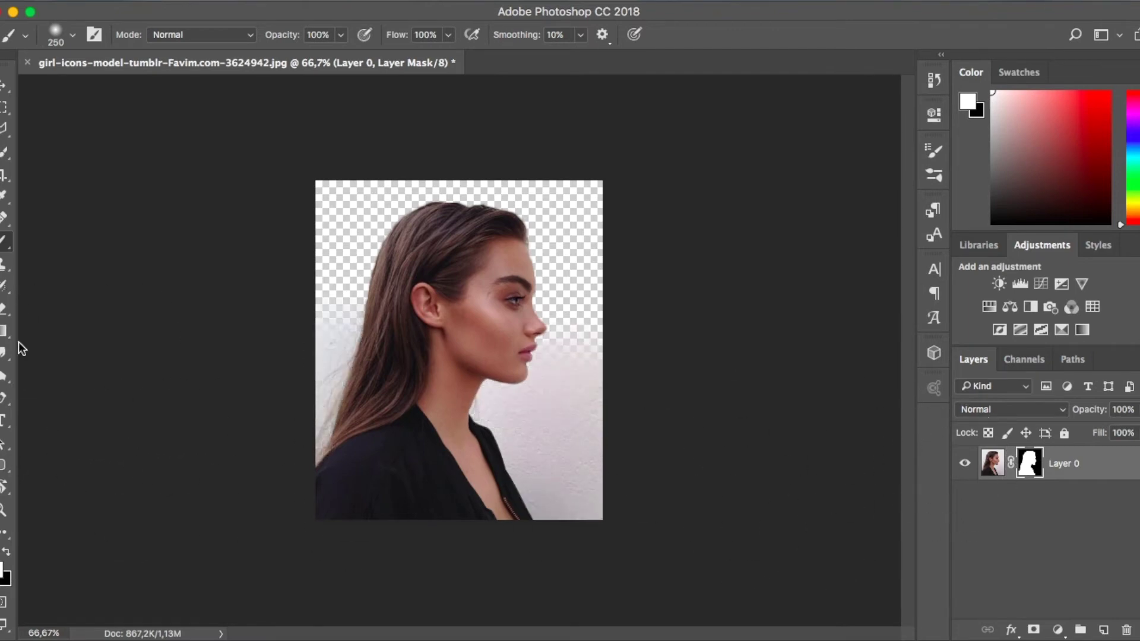
key("ctrl+z")
key("v")
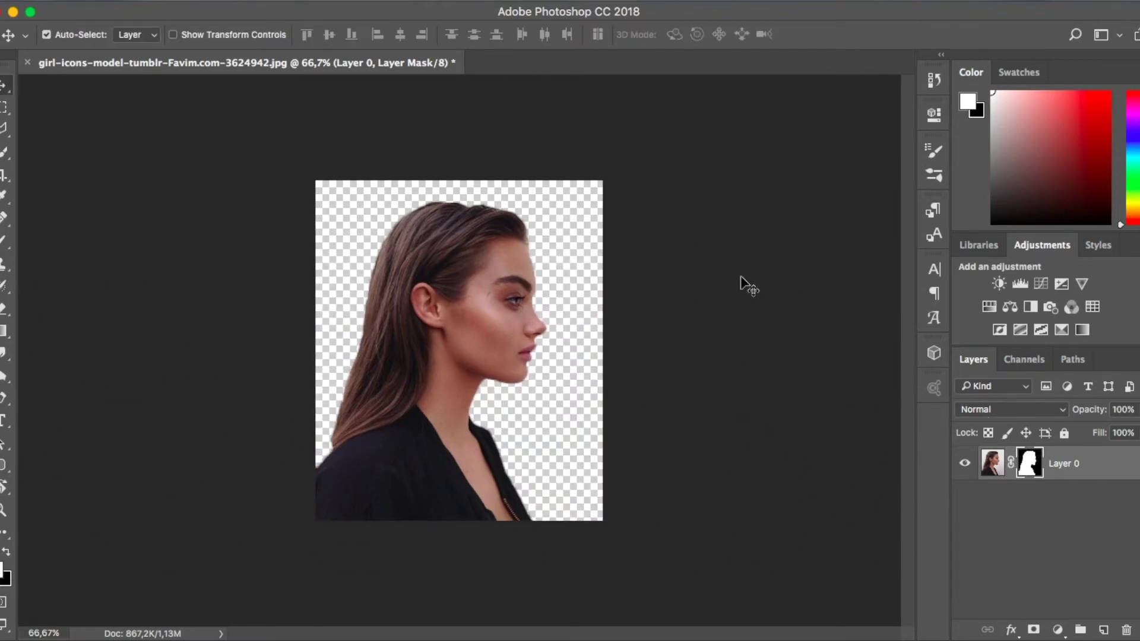
Set up a 10 px Brush with 90% hardness for touching up the mask along the brow and nose.
key("ctrl+plus")
key("ctrl+plus")
key("ctrl+plus")
key("ctrl+plus")
key("ctrl+plus")
scroll(740, 277, "up", 6)
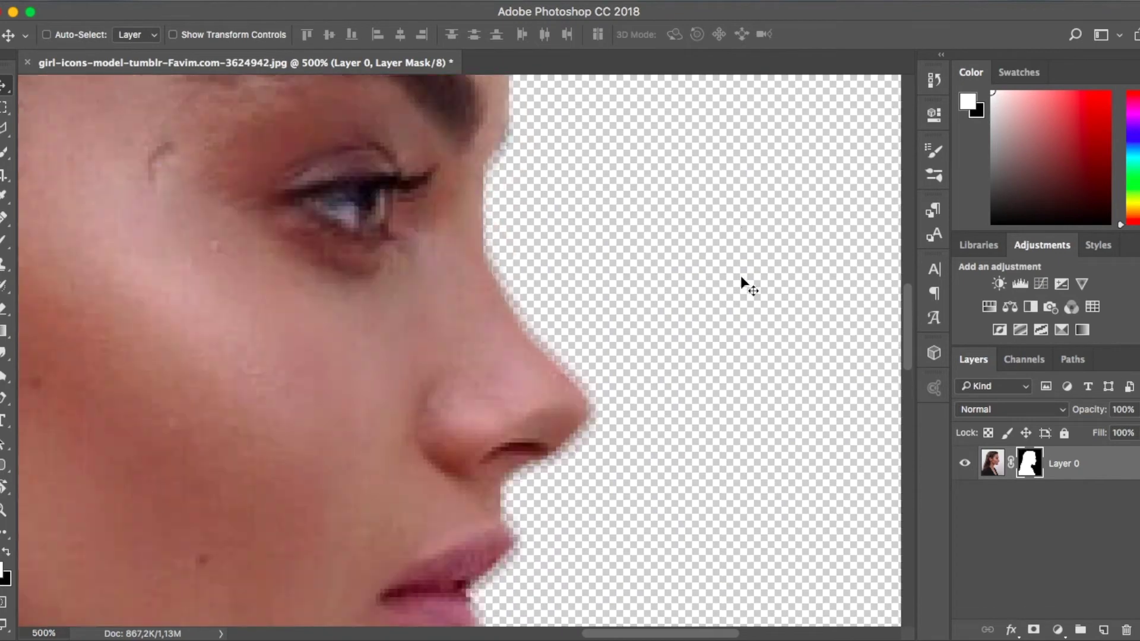
scroll(740, 276, "up", 3)
scroll(739, 276, "left", 2)
key("b")
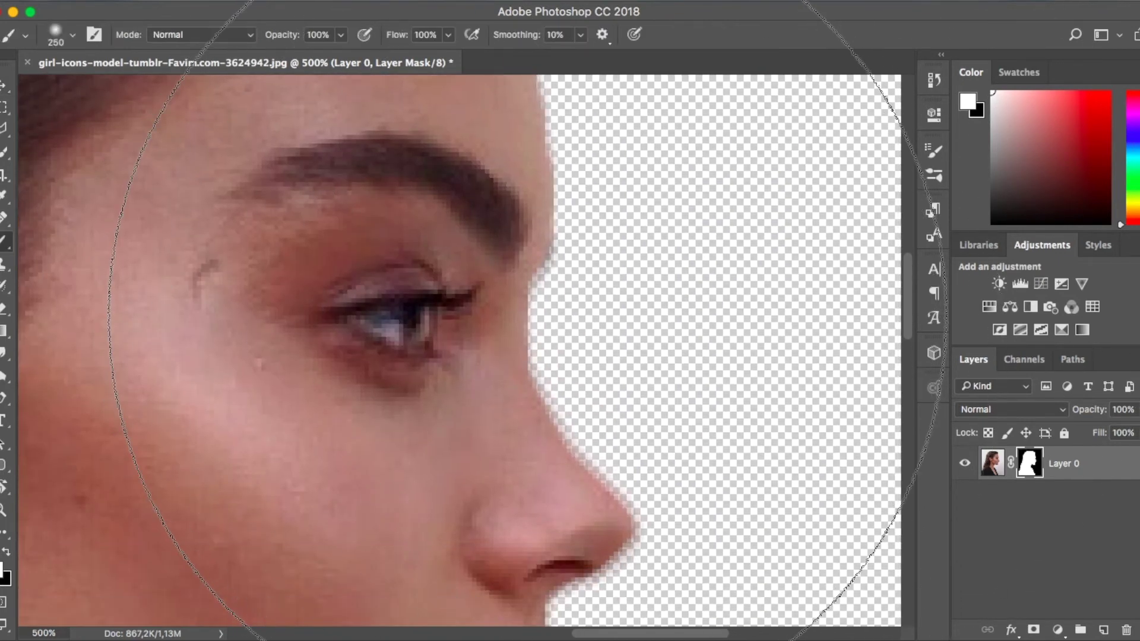
key("bracketleft")
key("bracketleft")
key("bracketleft")
key("bracketleft")
key("bracketleft")
key("bracketleft")
key("bracketleft")
key("bracketleft")
key("bracketleft")
key("bracketleft")
key("bracketleft")
key("bracketleft")
key("bracketleft")
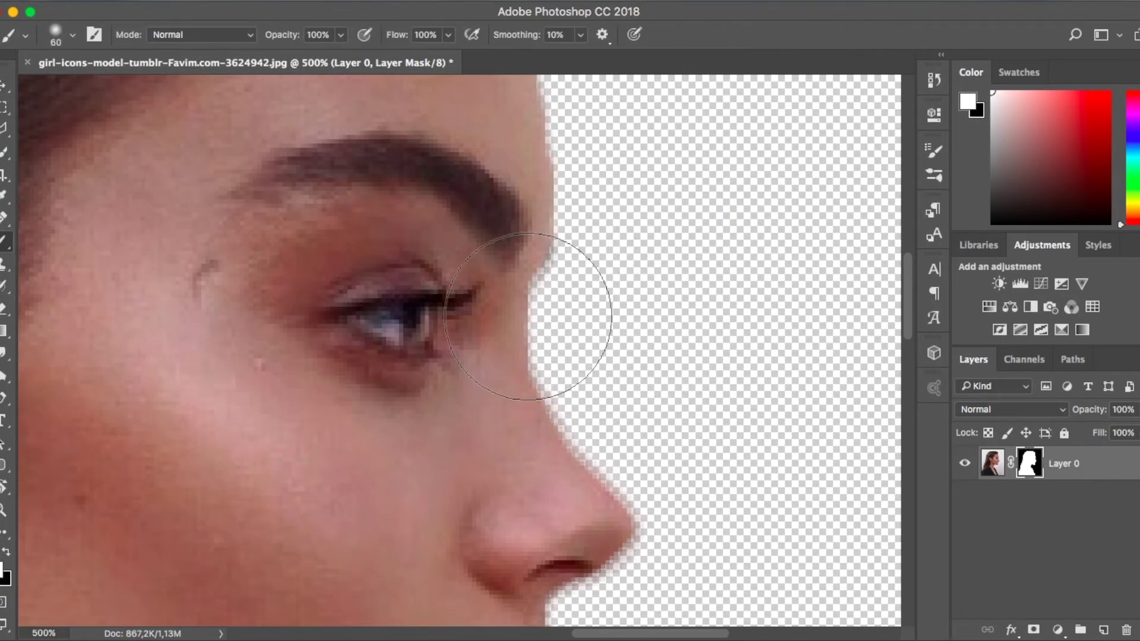
key("bracketleft")
right_click(530, 315)
left_click(586, 432)
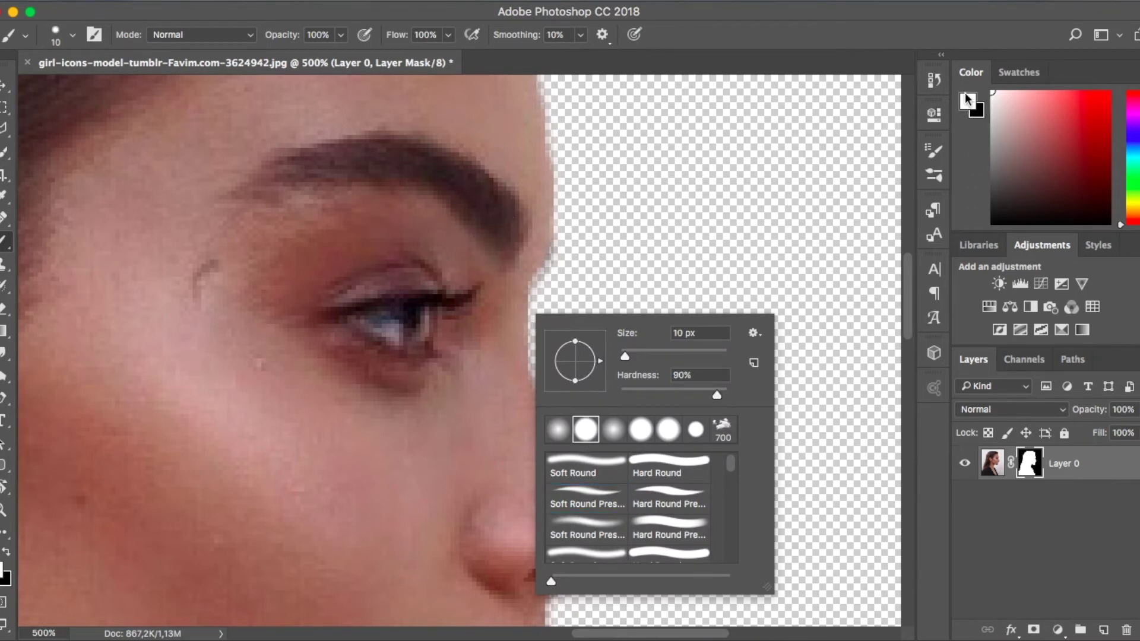
Paint the missing brow edge and nose back in on the layer mask with the 10 px brush, and view the whole cutout.
left_click(536, 178)
left_click_drag(522, 320, 530, 430)
key("x")
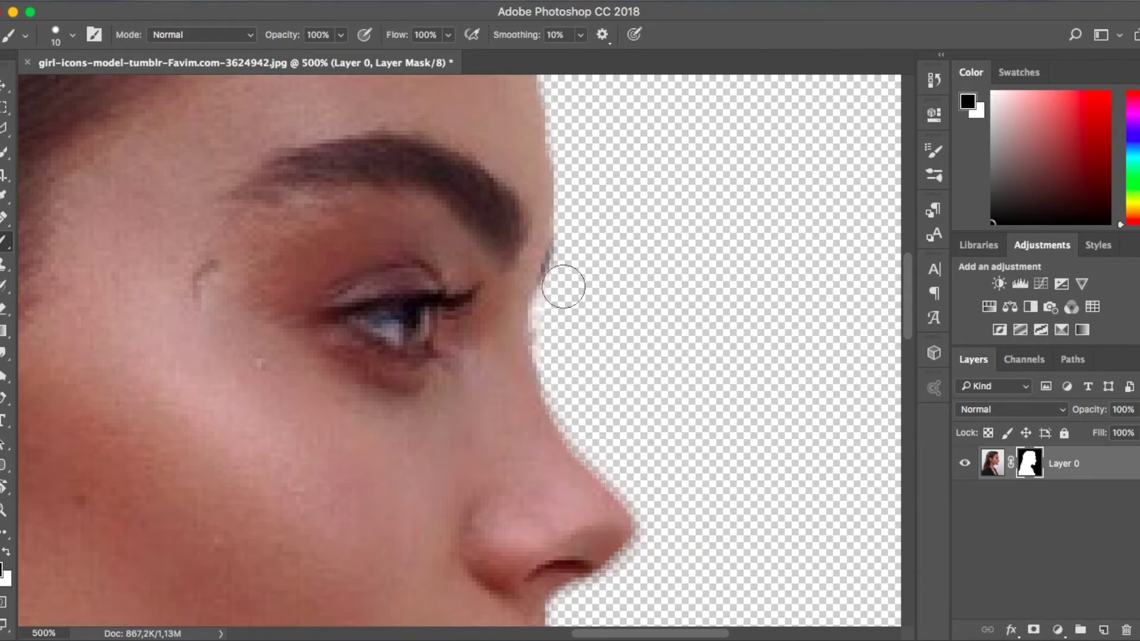
key("v")
key("super+0")
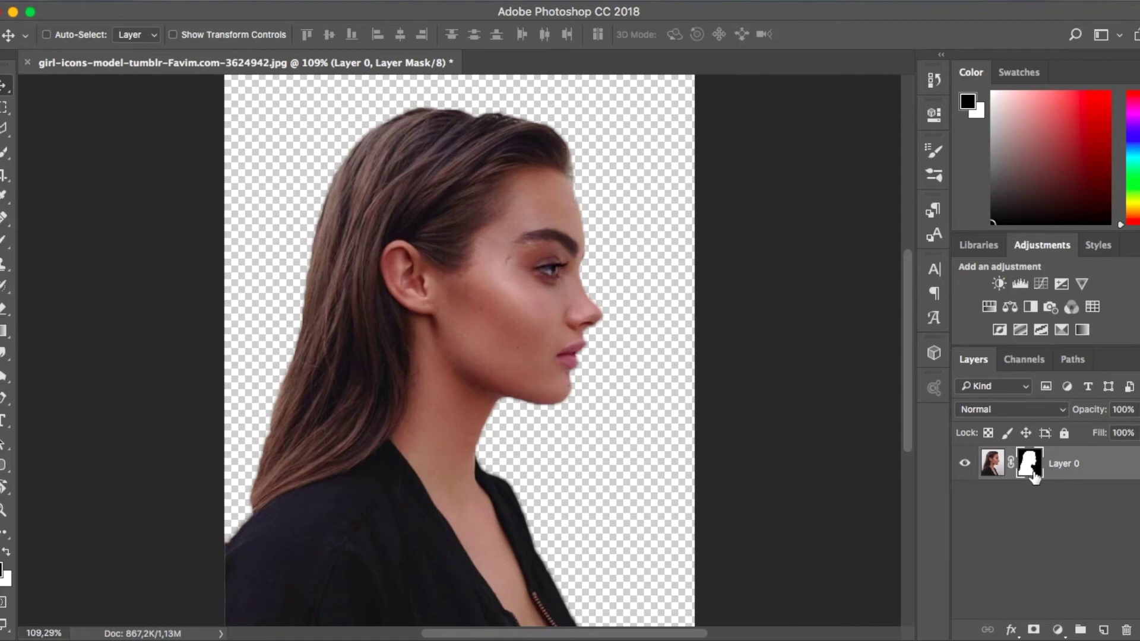
Fill the layer mask with white to bring the wall back, and activate the Polygonal Lasso tool.
key("super+BackSpace")
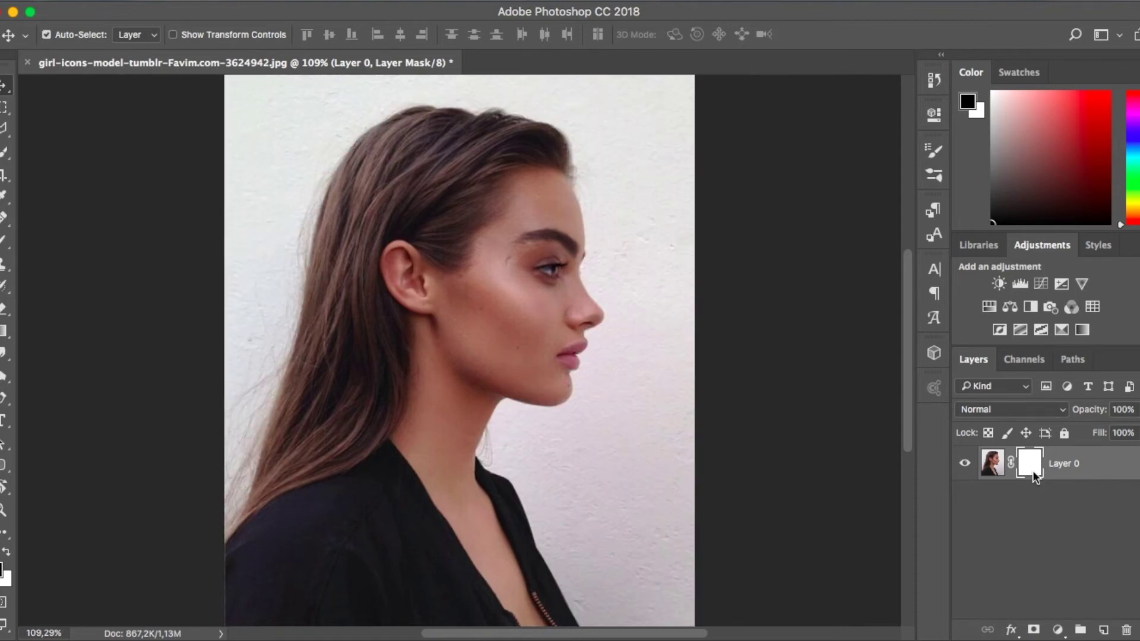
key("l")
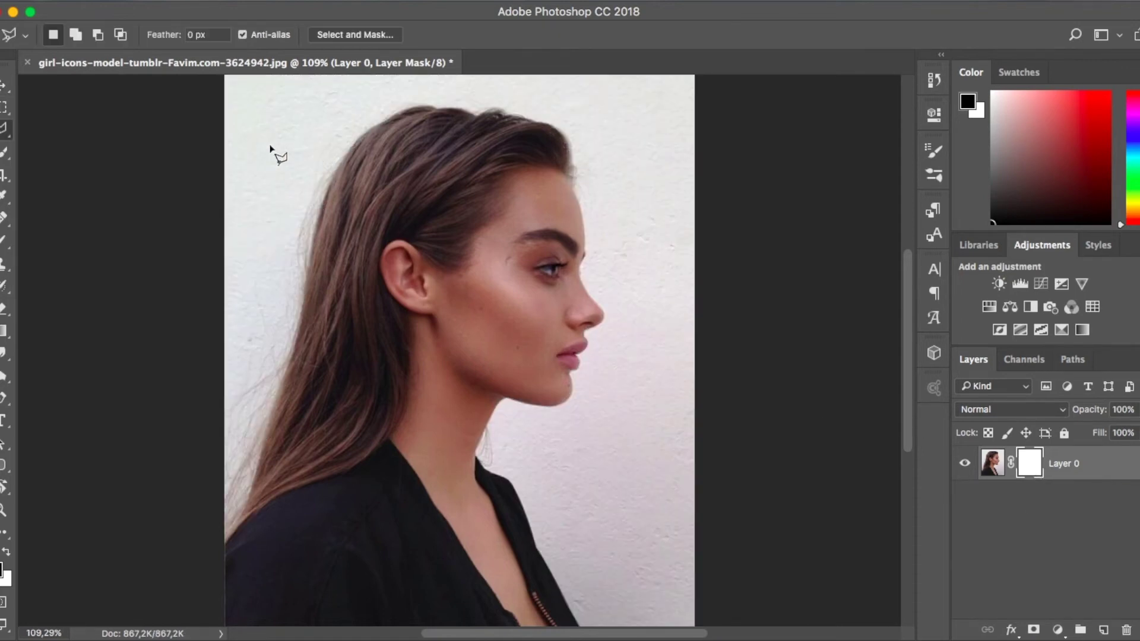
right_click(4, 133)
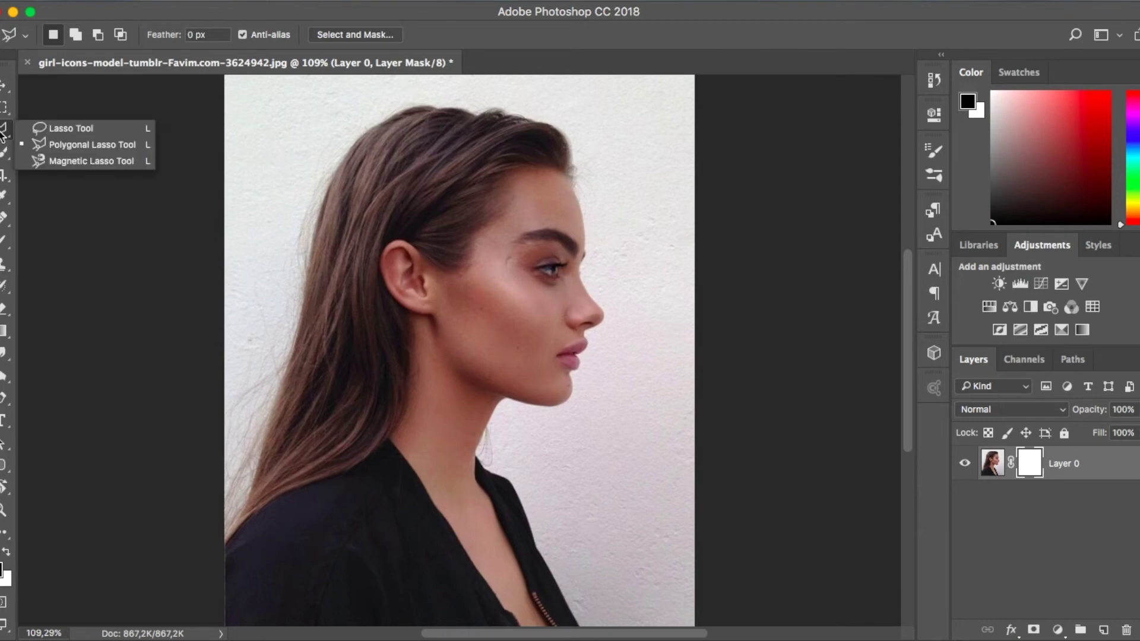
left_click(4, 380)
right_click(3, 379)
left_click(6, 402)
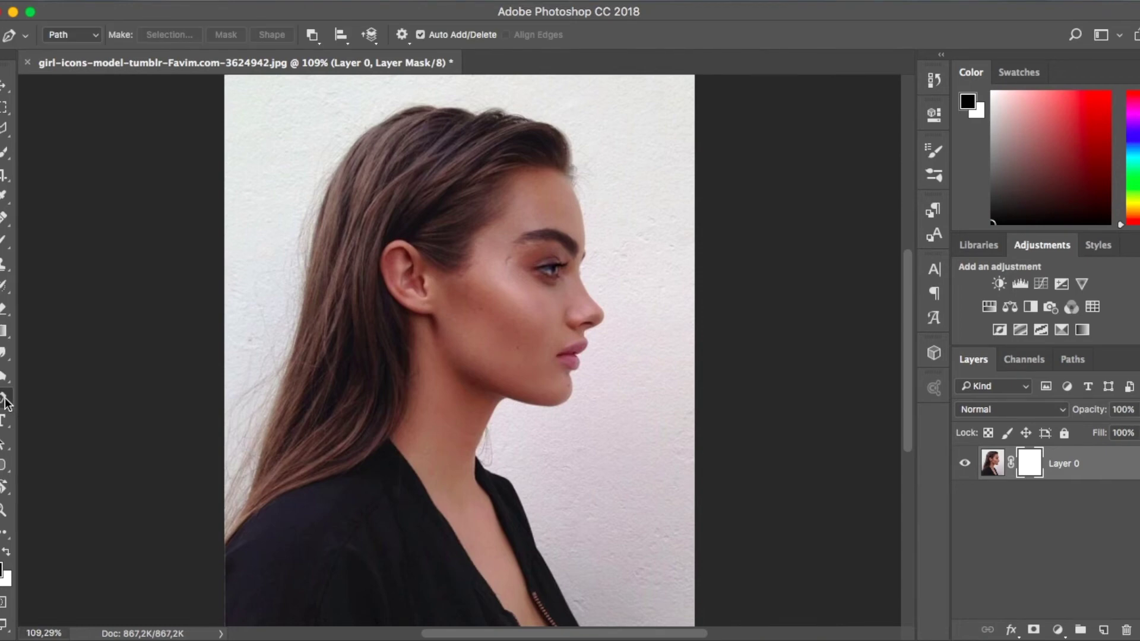
right_click(6, 402)
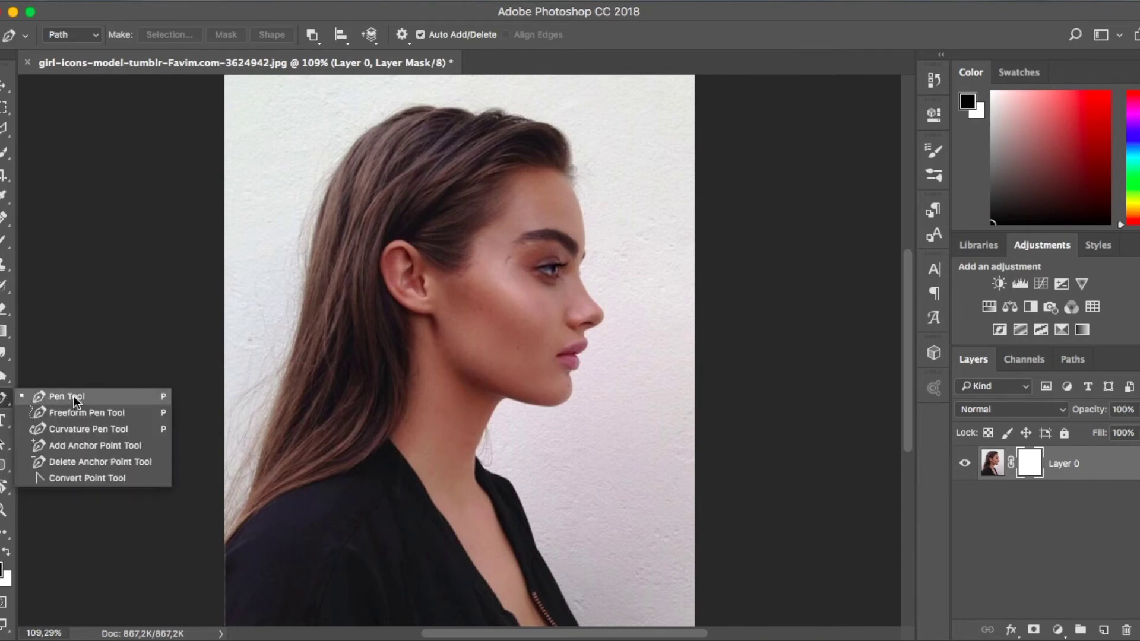
left_click(17, 139)
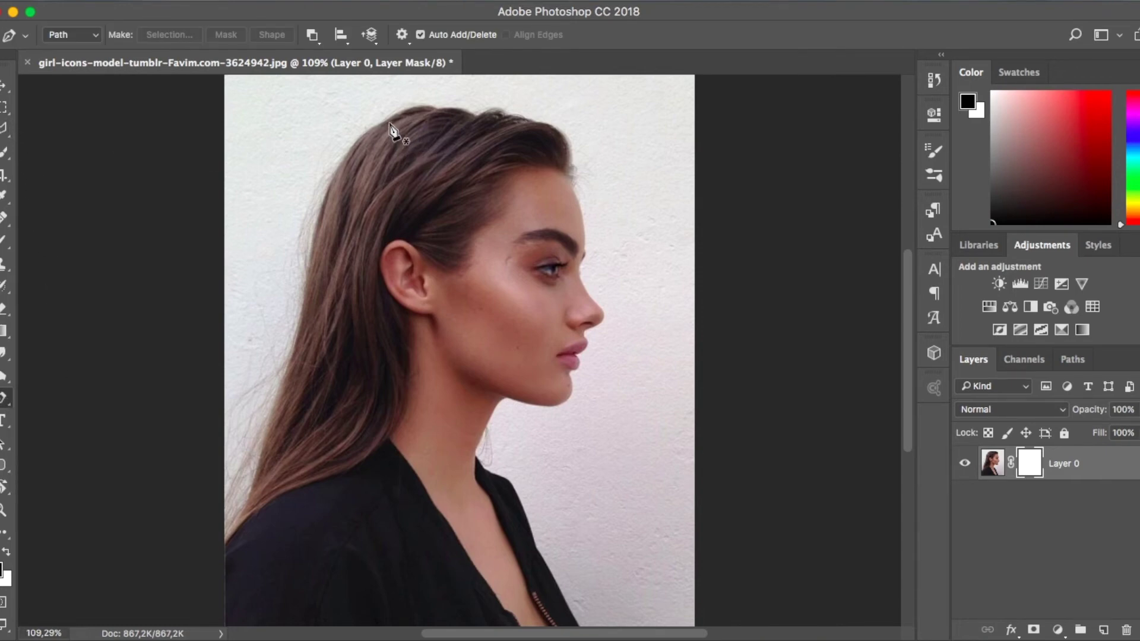
left_click(5, 128)
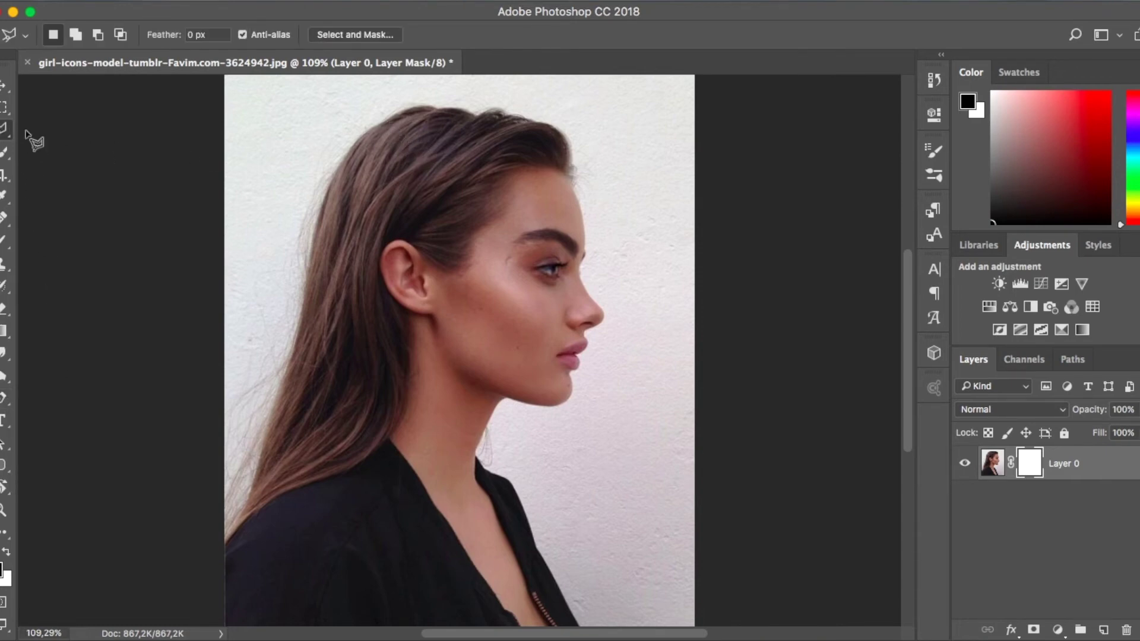
left_click(376, 126)
mouse_move(359, 141)
left_mouse_down()
mouse_move(308, 263)
mouse_move(297, 351)
mouse_move(258, 479)
mouse_move(176, 622)
mouse_move(652, 560)
mouse_move(574, 559)
mouse_move(502, 408)
mouse_move(530, 422)
mouse_move(450, 397)
mouse_move(404, 345)
mouse_move(401, 317)
mouse_move(500, 128)
mouse_move(588, 146)
left_mouse_up()
key("super+plus")
key("super+plus")
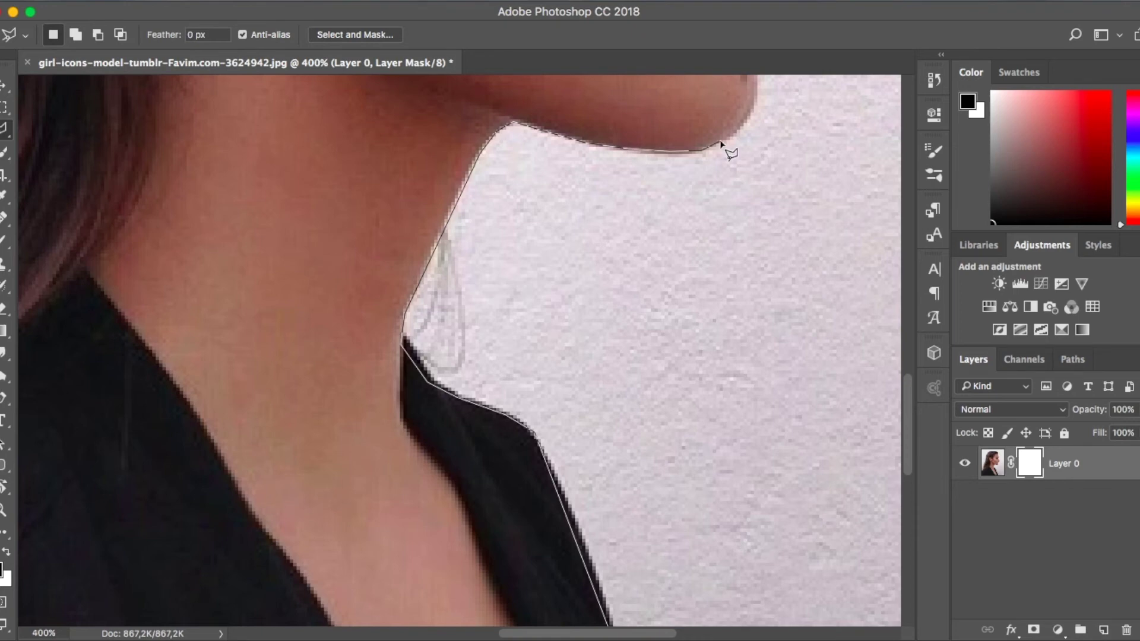
left_click_drag(744, 127, 745, 126)
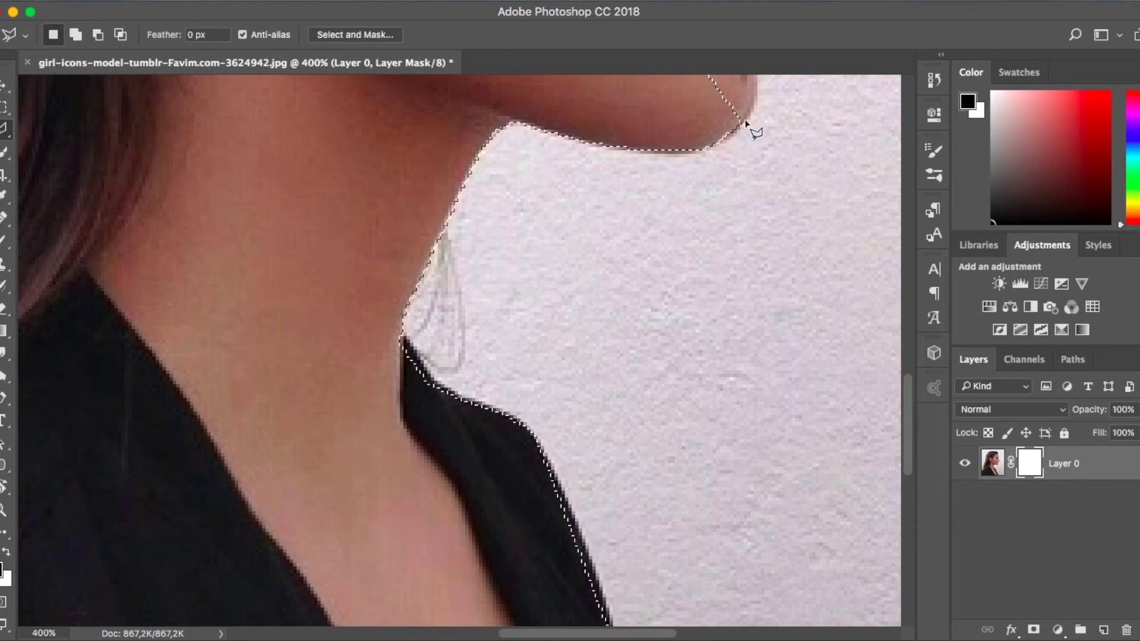
key("alt+BackSpace")
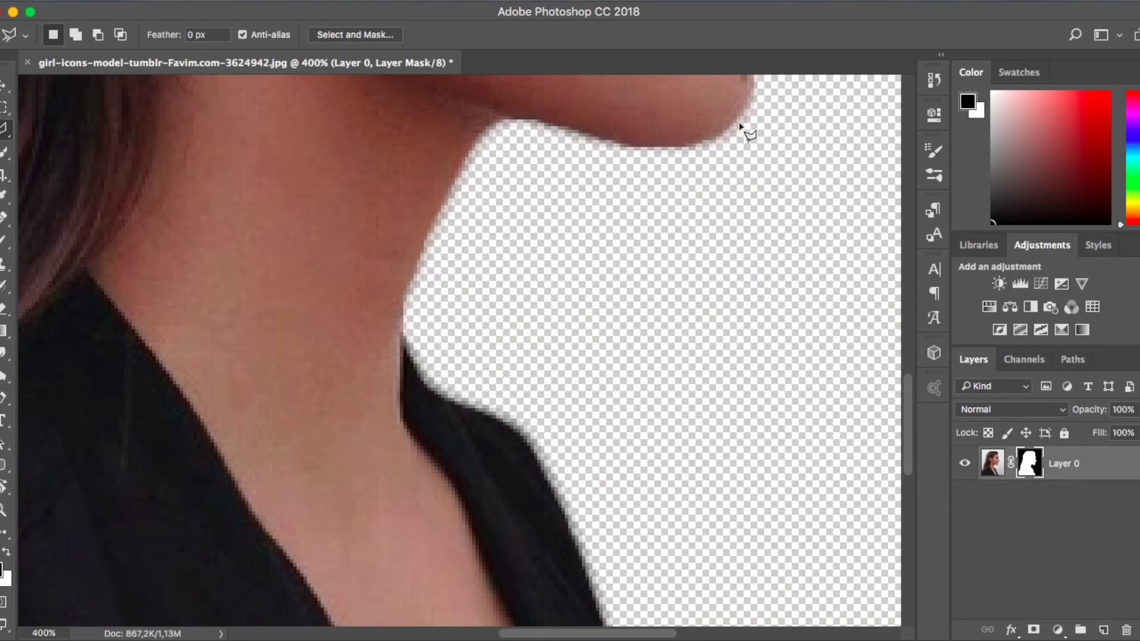
key("ctrl+z")
key("ctrl+1")
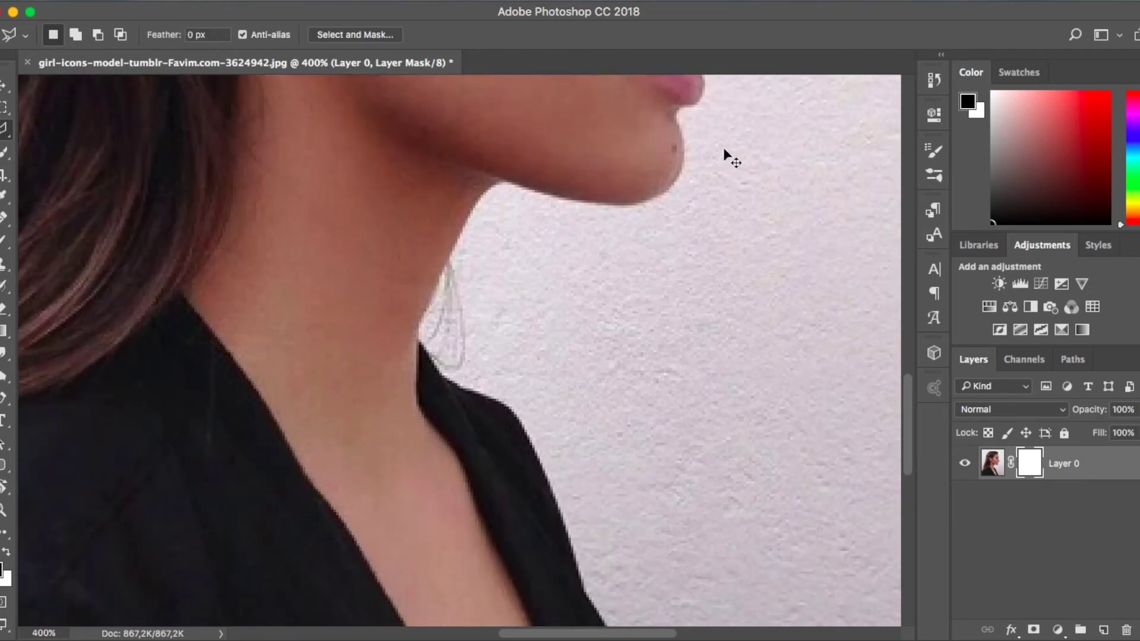
Outline the back of the hair, shoulders, jacket and neck with the Polygonal Lasso, closing the selection from the jaw to the crown.
left_click(387, 146)
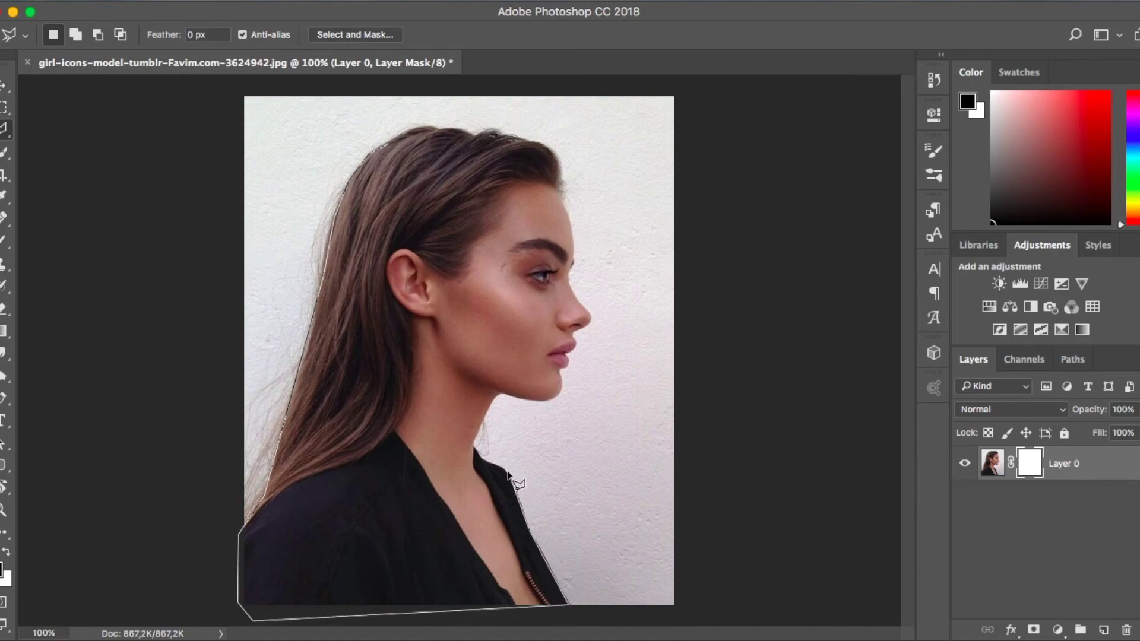
key("super+plus")
key("super+plus")
key("super+plus")
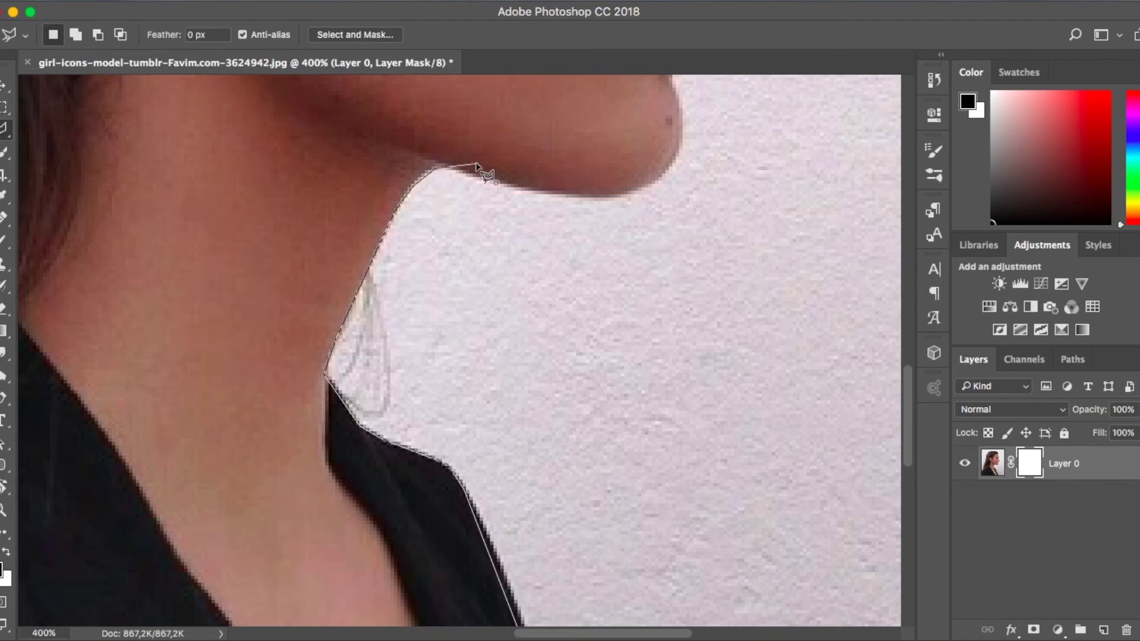
key("super+minus")
key("super+minus")
key("super+minus")
key("super+minus")
key("super+minus")
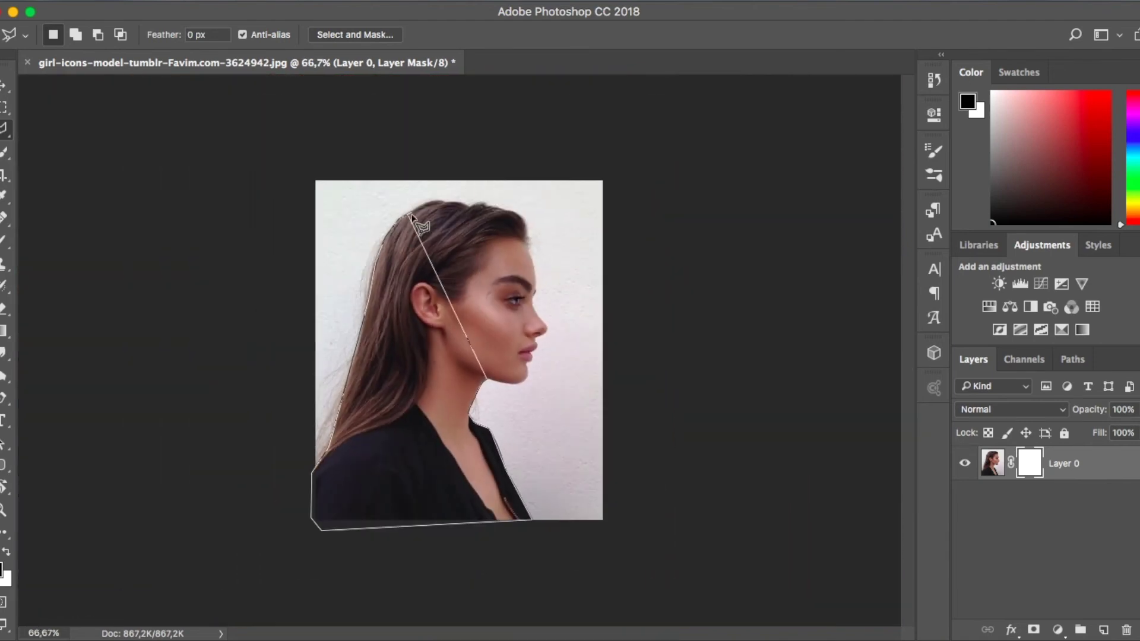
left_click(414, 217)
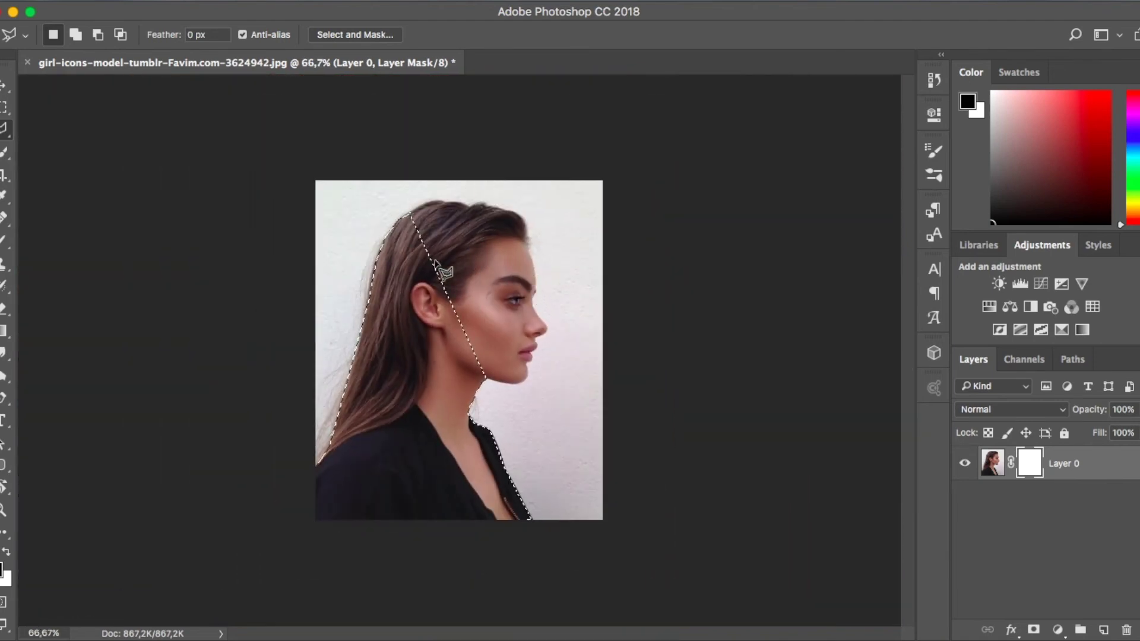
Add the top of the hair, the forehead and a loose outline around the face to the lasso selection.
key("super+plus")
key("super+plus")
key("super+plus")
scroll(479, 312, "up", 10)
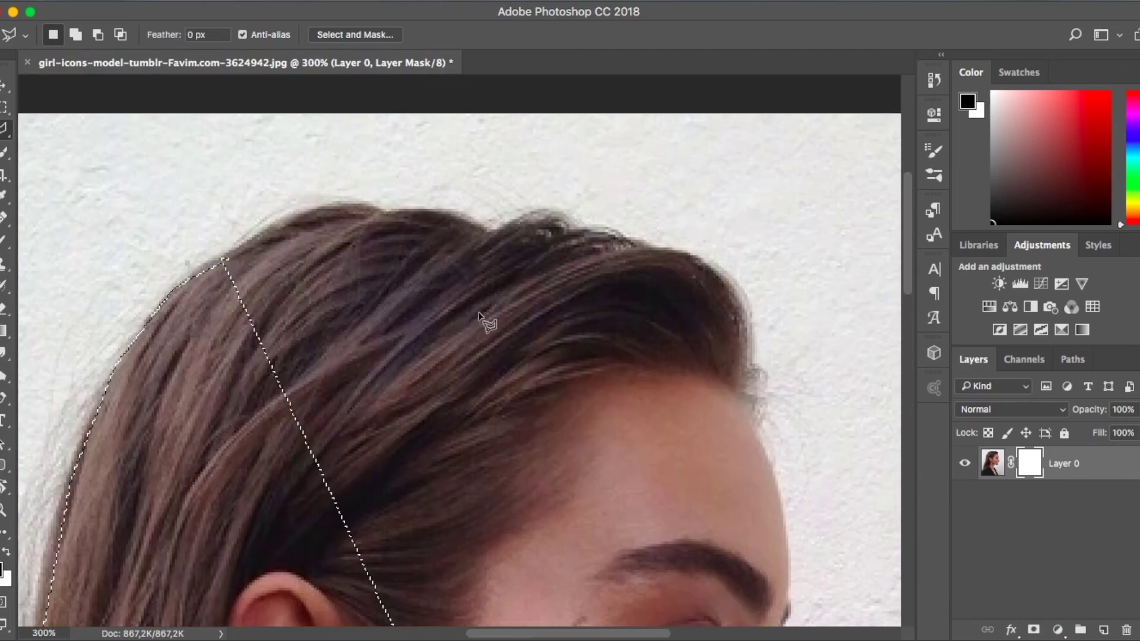
left_click(224, 260, "shift")
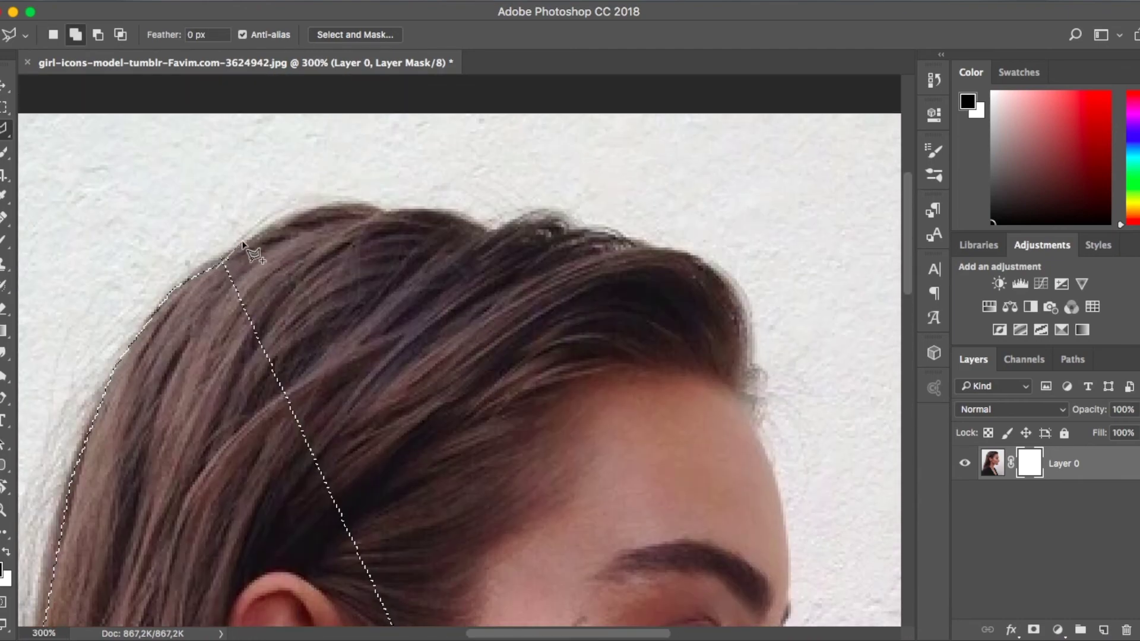
mouse_move(242, 243)
left_mouse_down()
mouse_move(285, 217)
mouse_move(356, 203)
mouse_move(448, 219)
mouse_move(397, 212)
mouse_move(436, 211)
mouse_move(489, 234)
mouse_move(541, 219)
mouse_move(708, 264)
mouse_move(753, 337)
mouse_move(743, 404)
mouse_move(813, 527)
mouse_move(847, 628)
mouse_move(860, 558)
mouse_move(749, 615)
mouse_move(575, 560)
mouse_move(180, 2)
mouse_move(209, 261)
mouse_move(229, 323)
mouse_move(215, 332)
mouse_move(341, 279)
mouse_move(216, 333)
left_mouse_up()
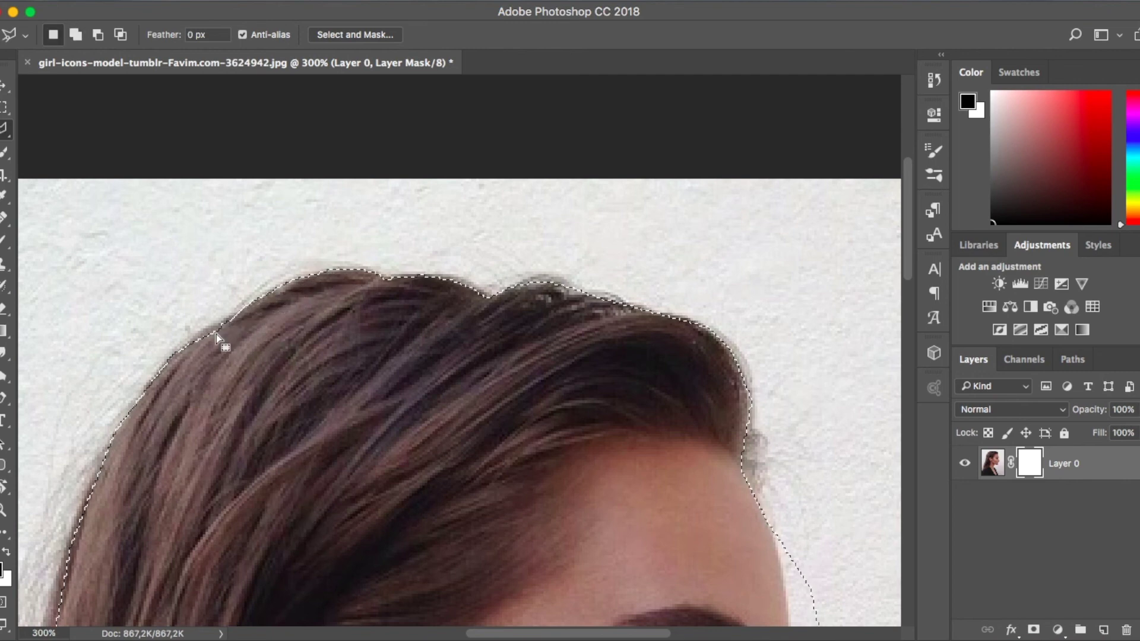
key("super+d")
key("super+minus")
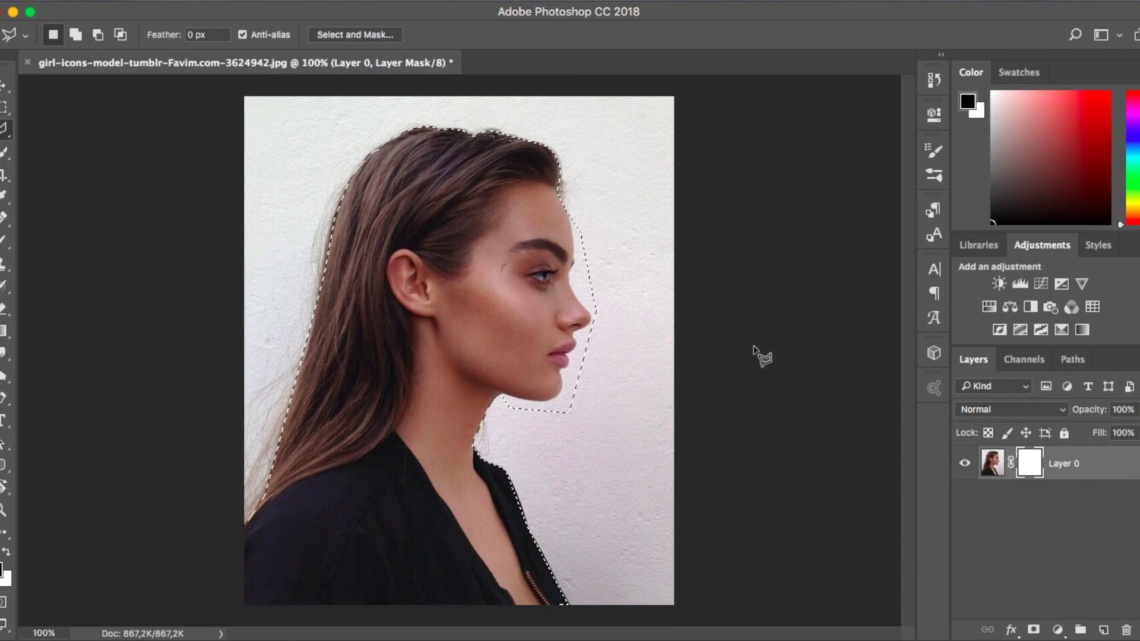
Fill the lasso selection with black on the layer mask, deselect, and invert the mask to hide the wall.
key("x")
key("BackSpace")
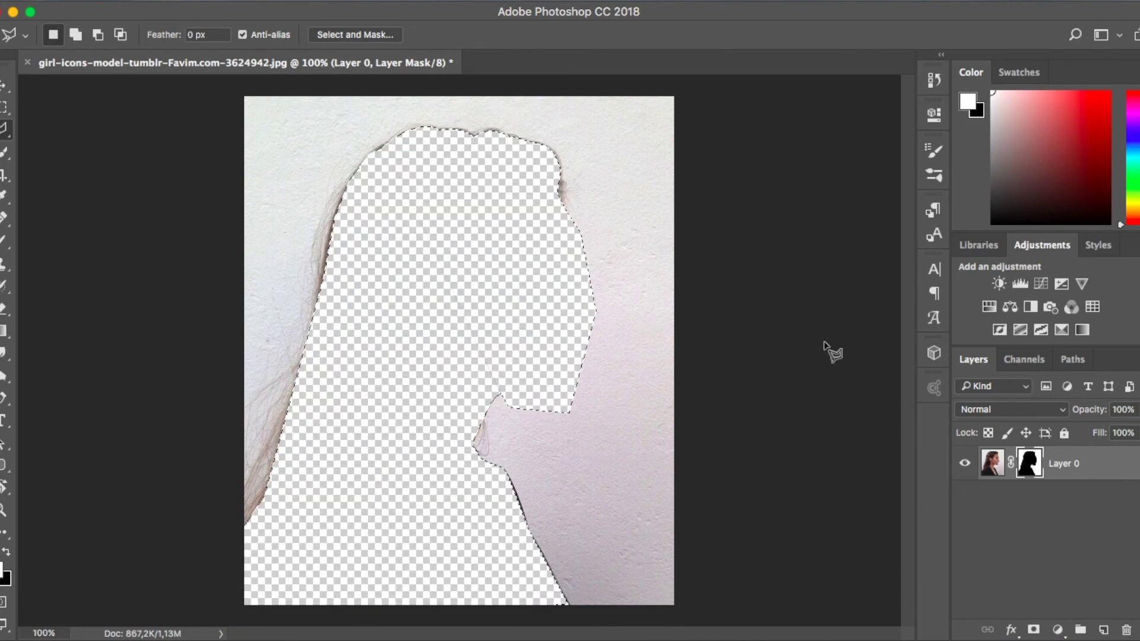
key("ctrl+d")
key("ctrl+i")
key("v")
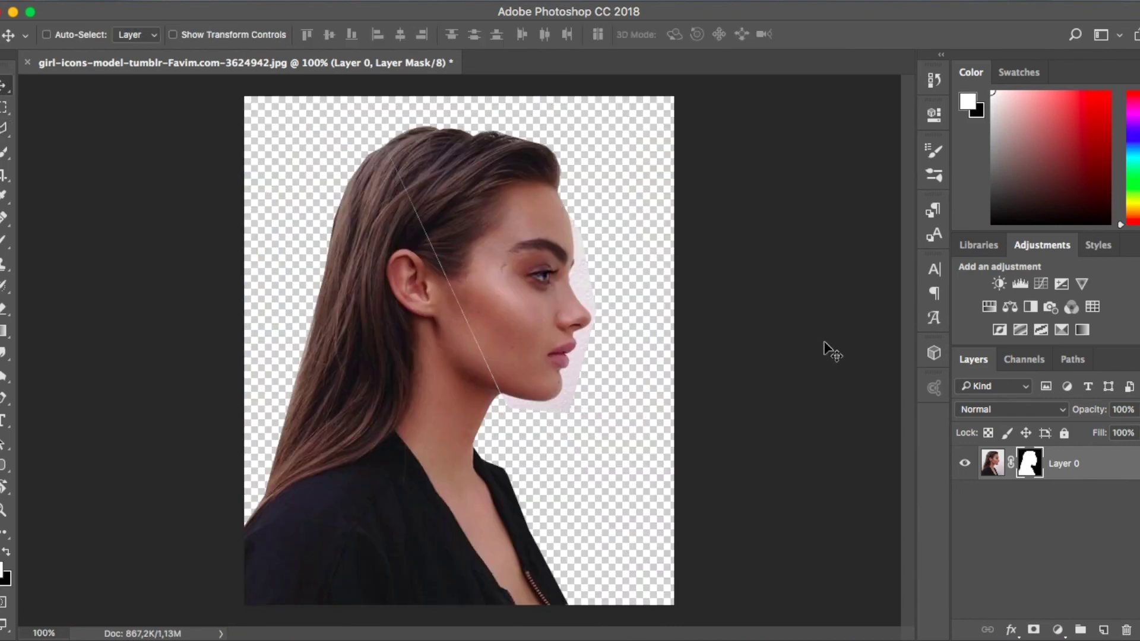
Paint away the thin line across the hair and cheek on the layer mask with an enlarged white brush.
key("b")
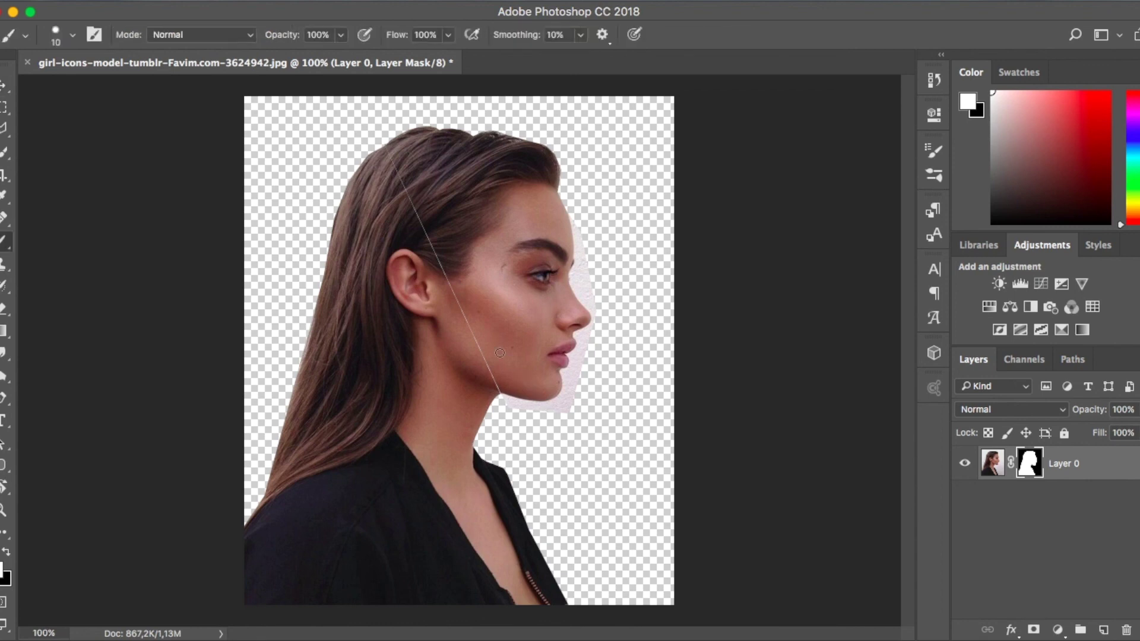
key("bracketright")
key("bracketright")
key("bracketright")
key("bracketright")
key("bracketright")
key("bracketright")
key("bracketright")
key("v")
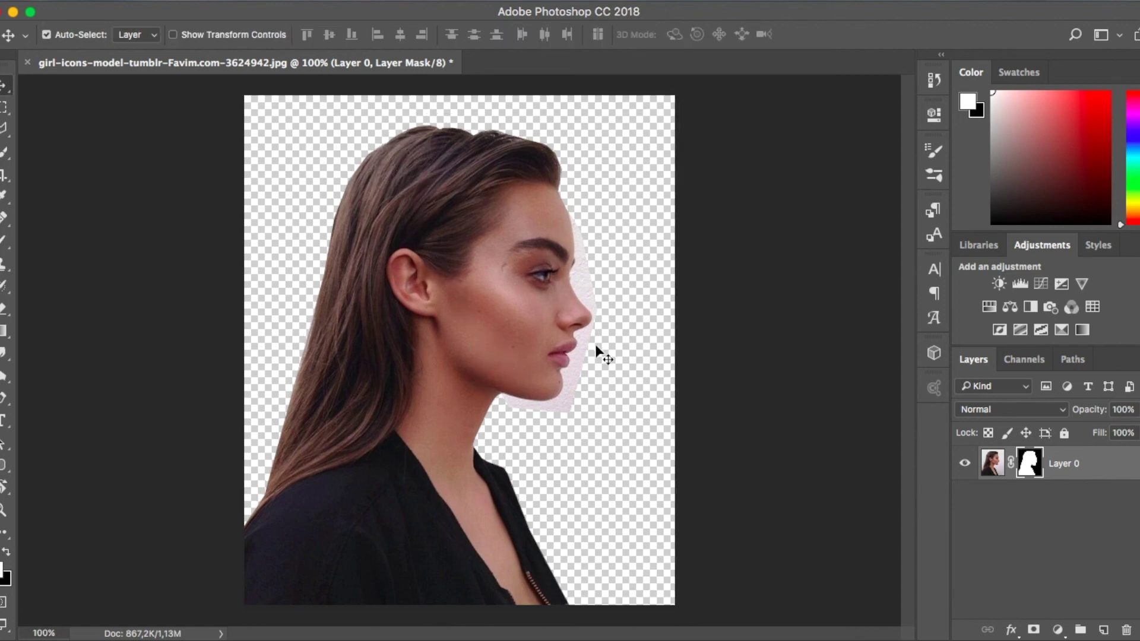
key("super+plus")
key("super+plus")
key("super+minus")
key("super+minus")
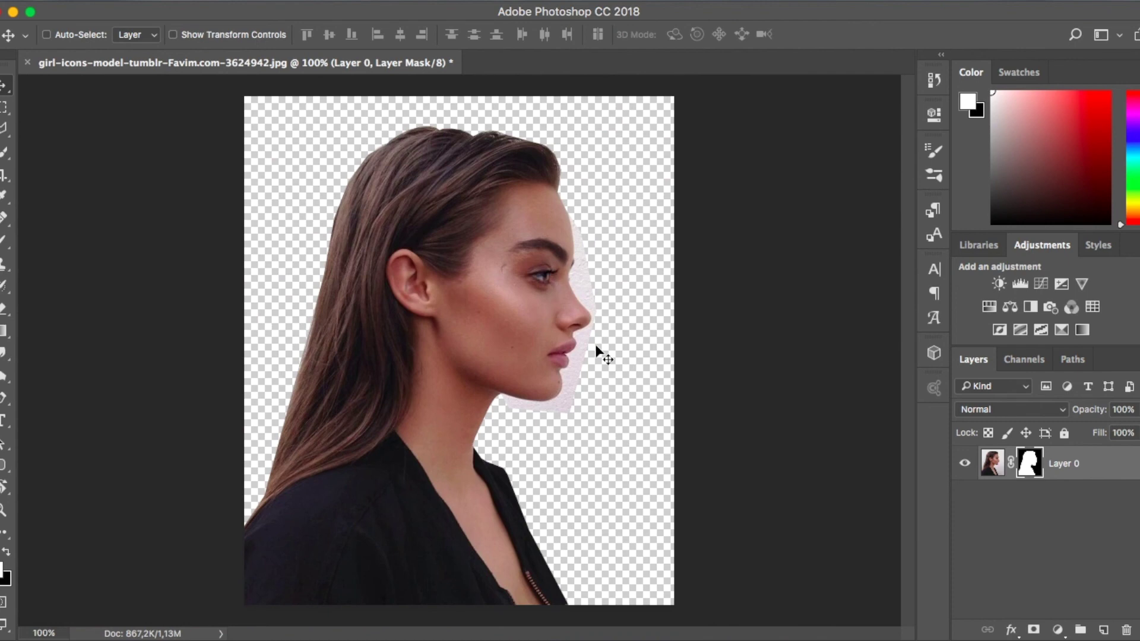
Reset the layer mask to white and select the entire wall around the woman with the Quick Selection tool.
key("x")
key("super+BackSpace")
key("w")
left_click_drag(629, 276, 618, 468)
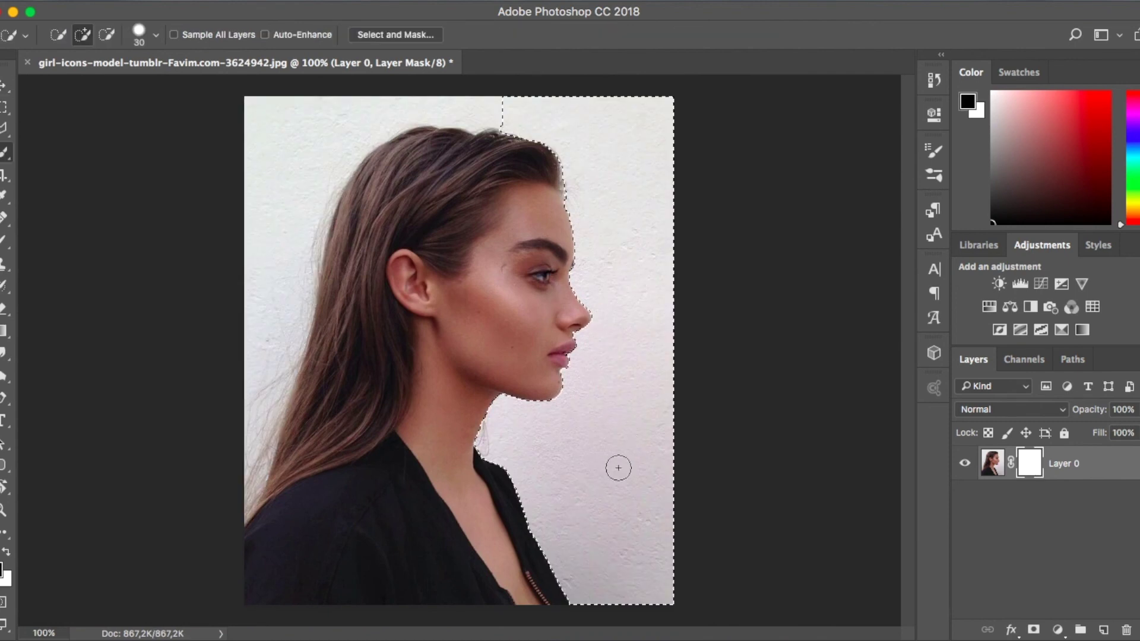
mouse_move(504, 102)
left_mouse_down()
mouse_move(350, 98)
mouse_move(256, 189)
mouse_move(226, 272)
left_mouse_up()
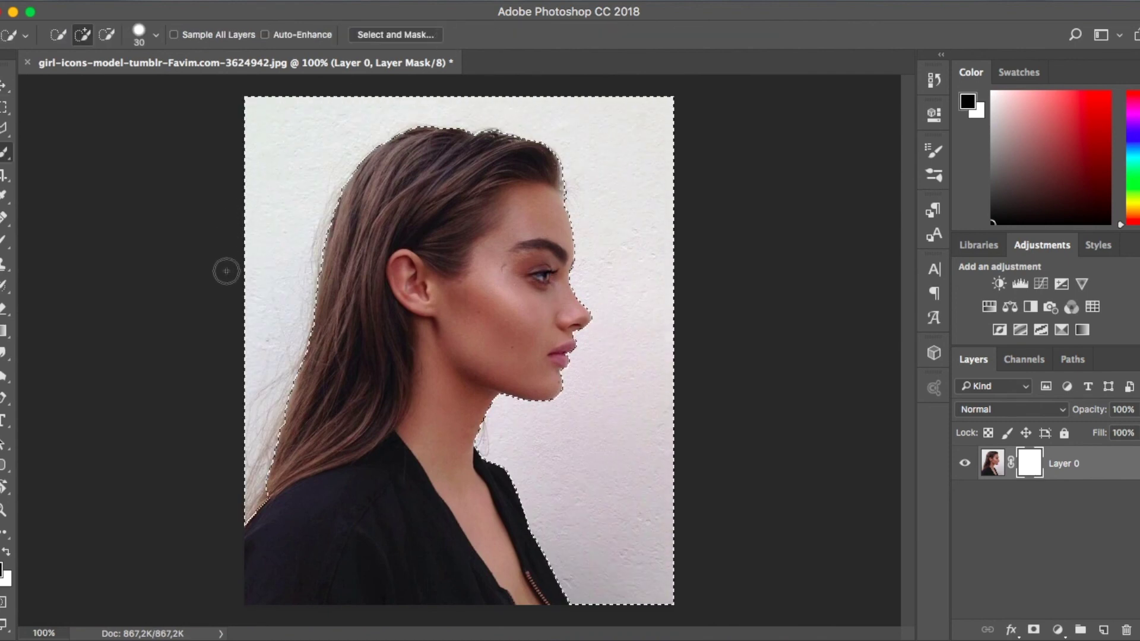
Fill the wall selection with black on the layer mask, deselect, and view the whole cutout.
key("x")
key("super+BackSpace")
key("v")
key("super+d")
key("super+minus")
key("super+minus")
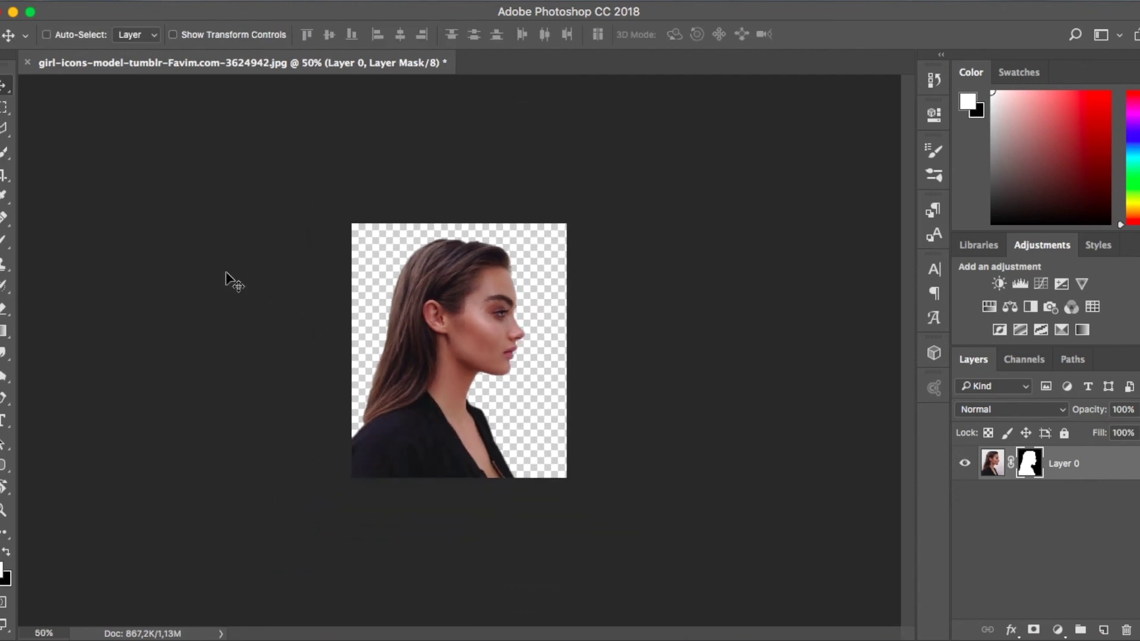